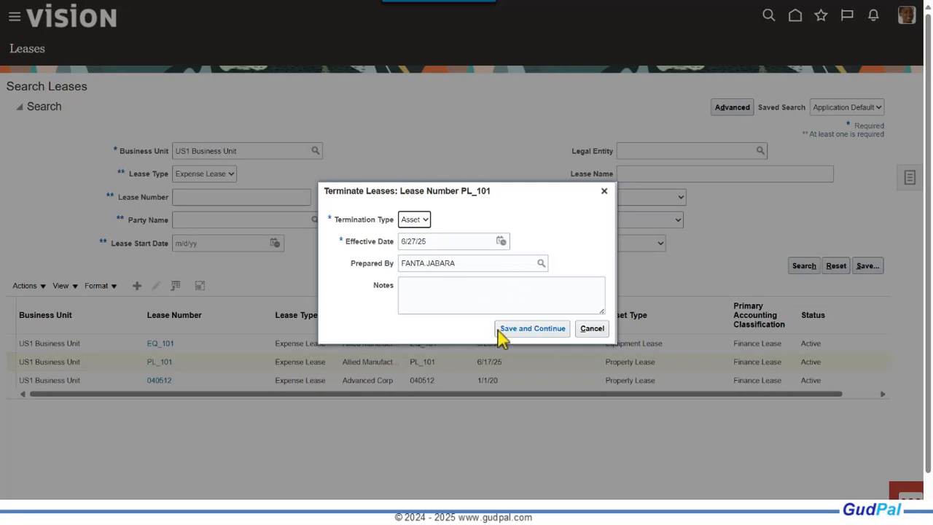
# - Proceed with terminating lease PL_101 using the Asset termination type and effective date 6/27/25
pyautogui.click(435, 244)
pyautogui.click(464, 265)
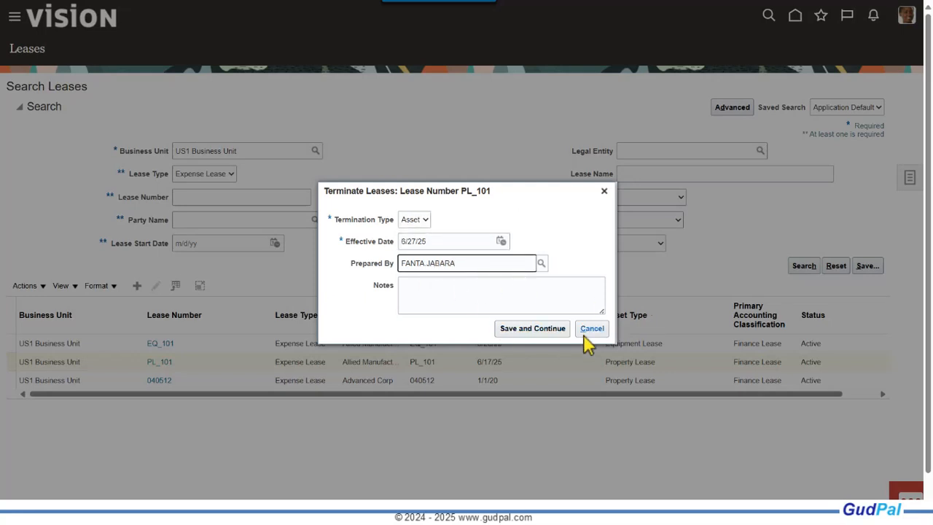
pyautogui.click(530, 329)
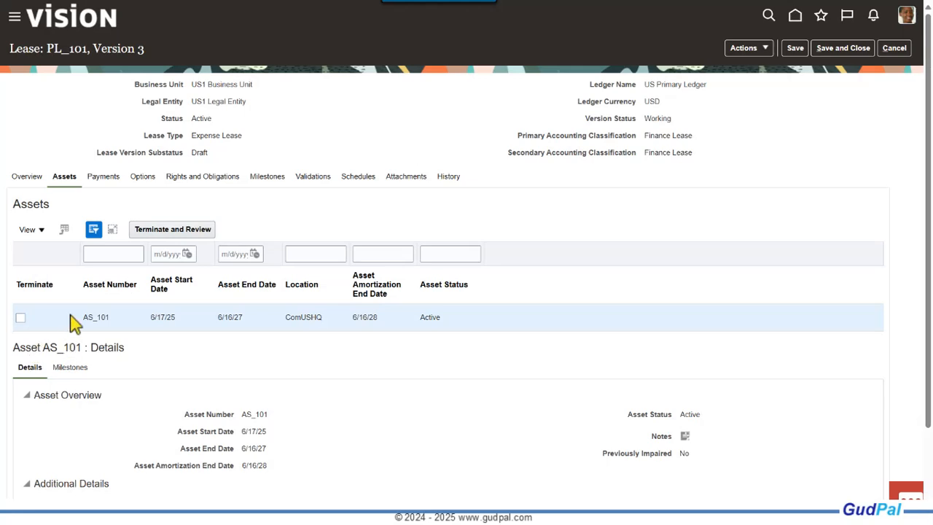
# - Mark asset AS_101 for termination, initiate its termination and review process, and acknowledge the message
pyautogui.click(20, 317)
pyautogui.click(160, 235)
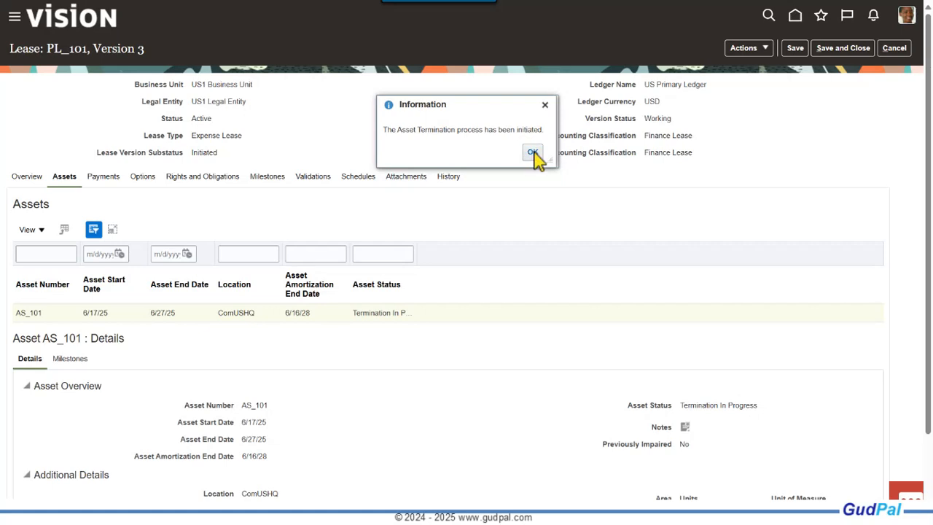
pyautogui.click(532, 152)
# - Validate version 3 of lease PL_101 and save it
pyautogui.click(764, 50)
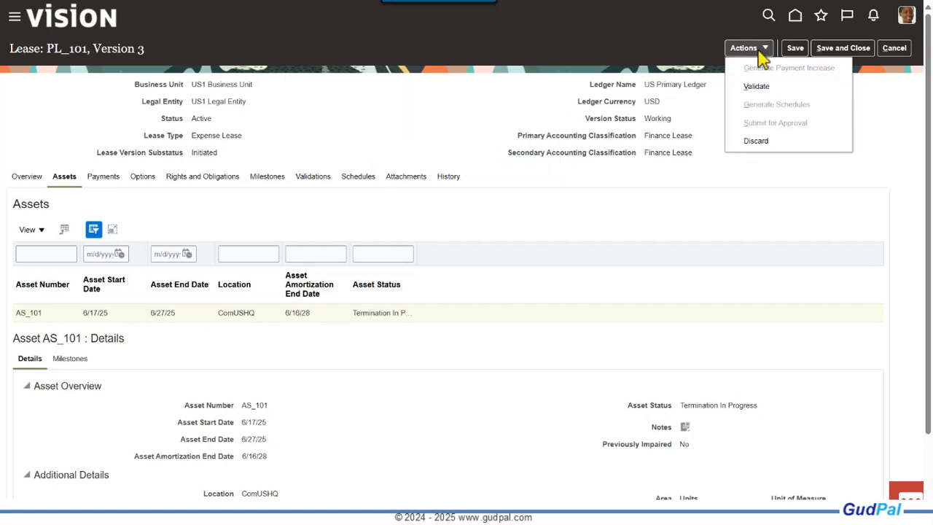
pyautogui.click(756, 89)
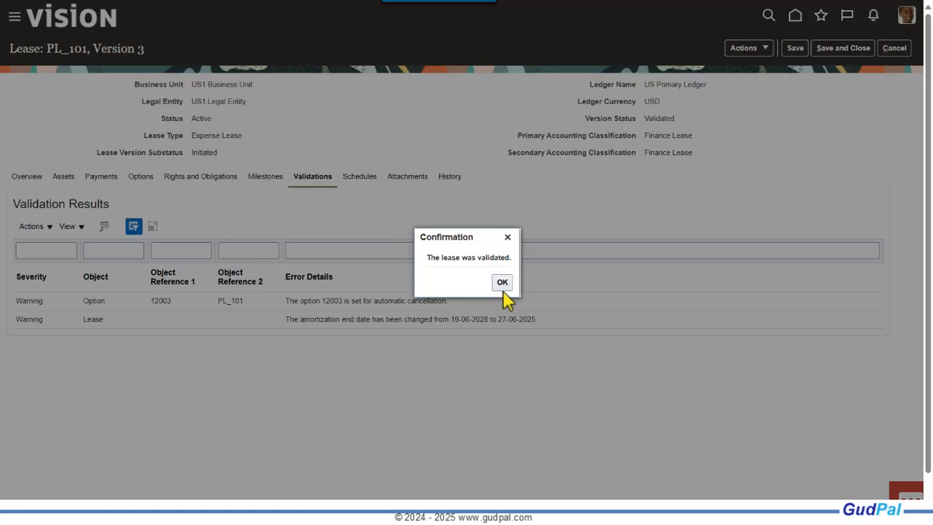
pyautogui.click(502, 285)
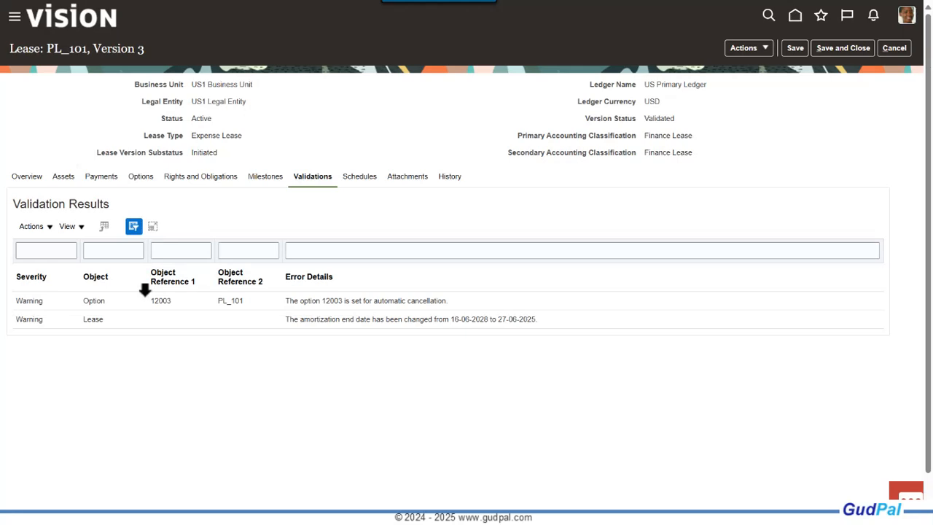
pyautogui.click(798, 50)
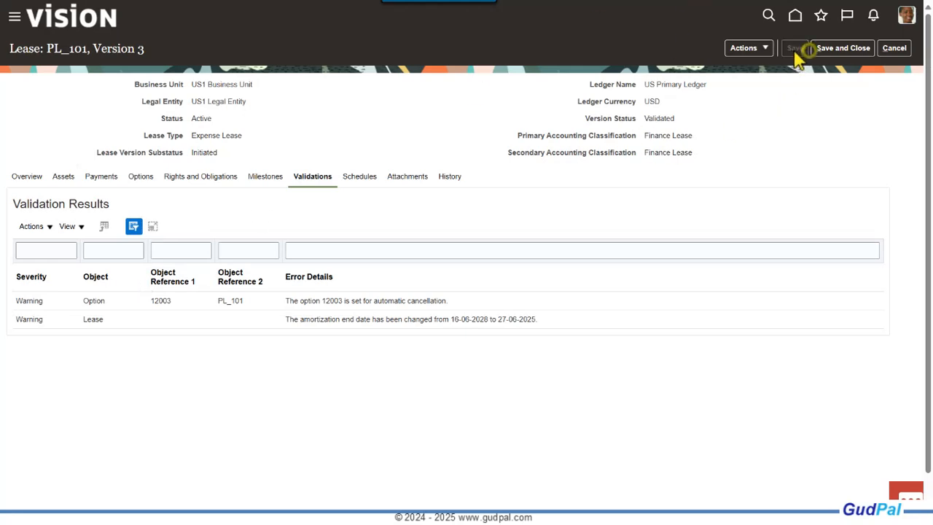
# - Generate the schedules for the validated lease and review the adjustment amounts in the Amortization Summary
pyautogui.click(747, 48)
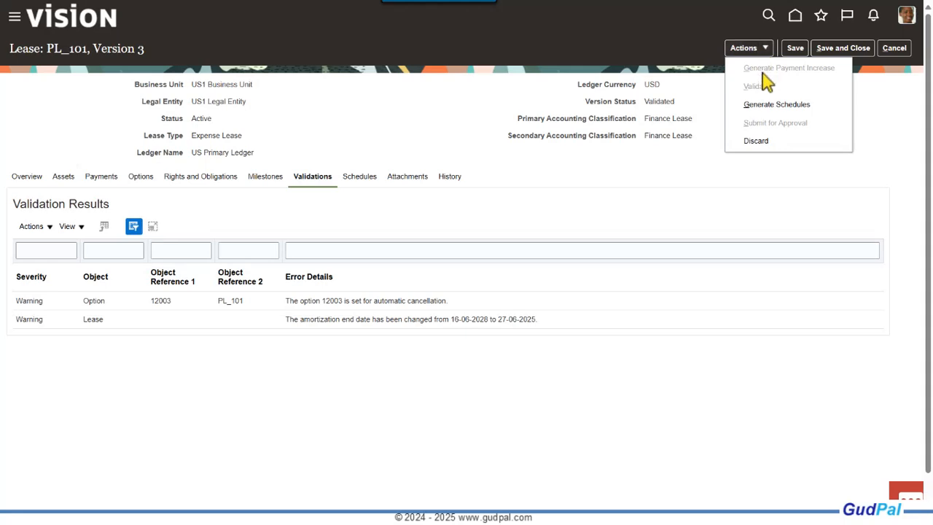
pyautogui.click(771, 106)
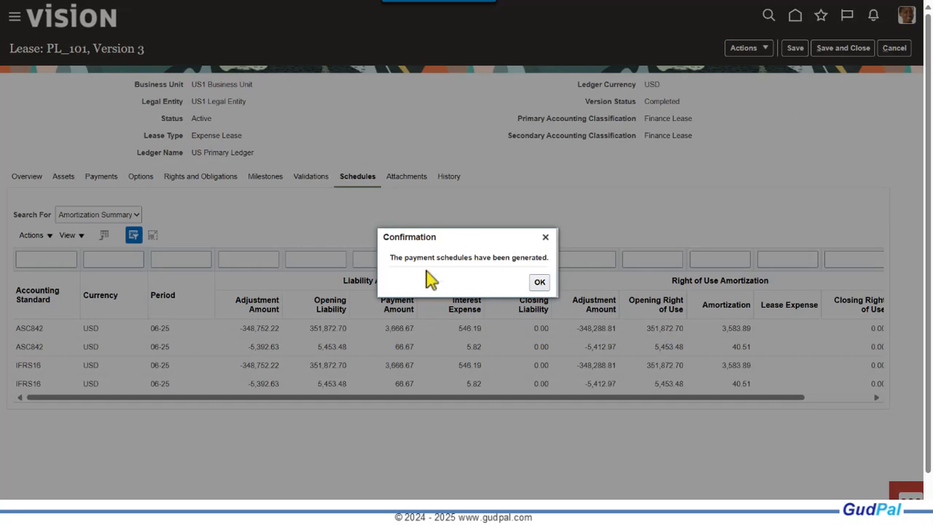
pyautogui.click(538, 283)
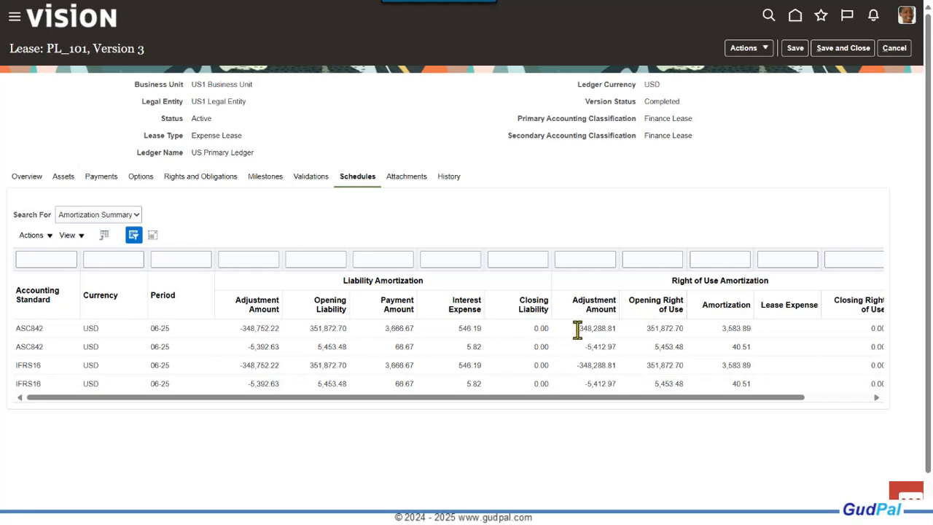
pyautogui.moveTo(577, 329); pyautogui.dragTo(610, 332)
pyautogui.click(790, 203)
pyautogui.moveTo(756, 401); pyautogui.dragTo(652, 410)
# - Check the available lease actions for approval submission, and save and close the lease version
pyautogui.click(750, 49)
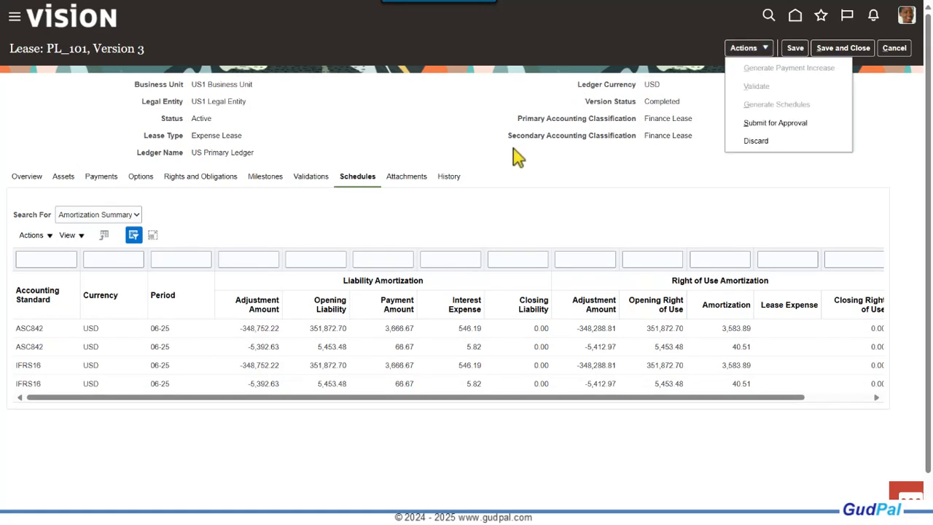
pyautogui.click(561, 207)
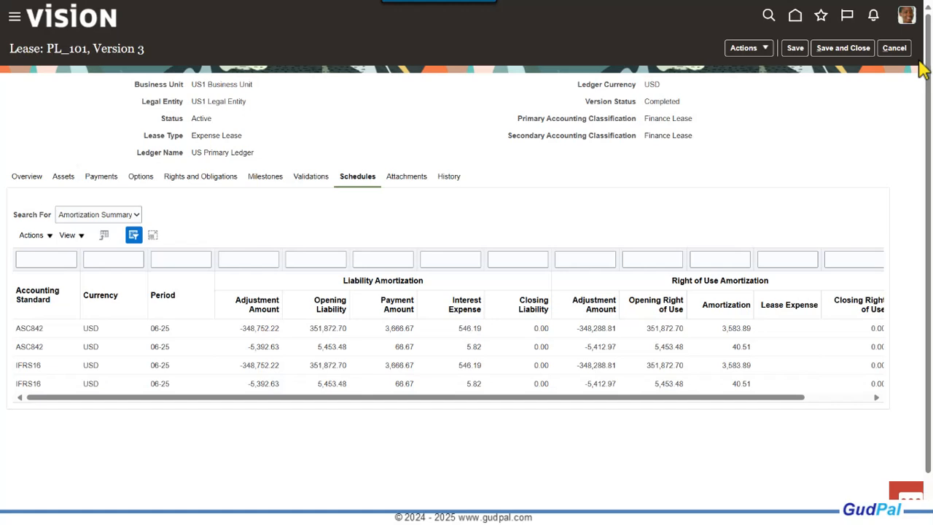
pyautogui.click(842, 48)
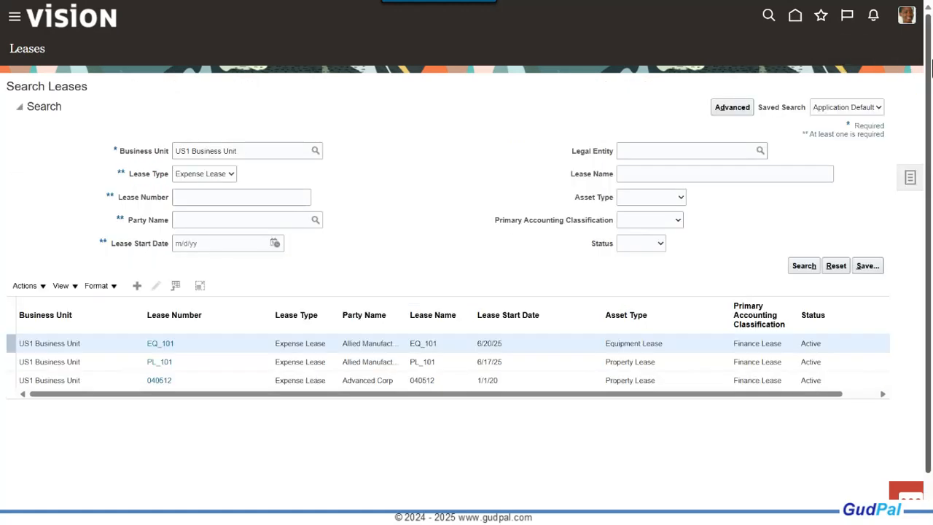
# - Open Scheduled Processes and refresh the list to check the status of the latest processes
pyautogui.click(14, 16)
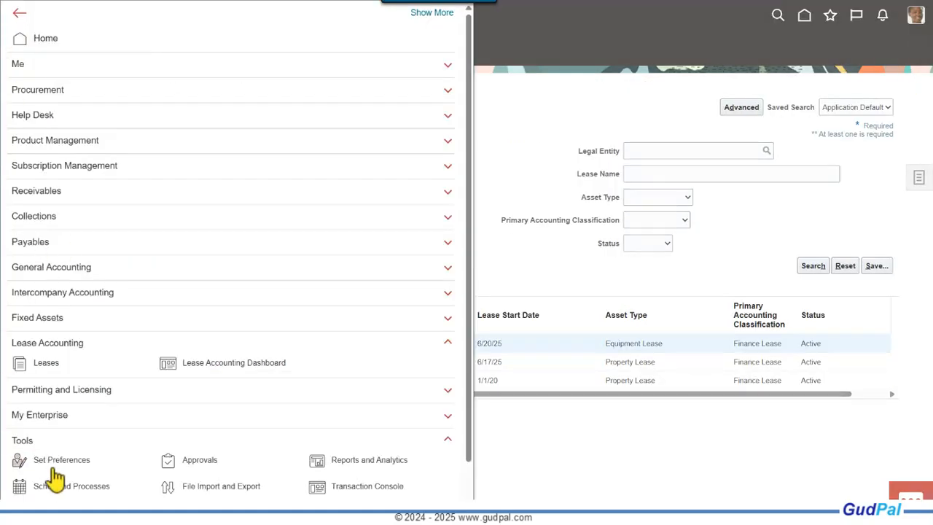
pyautogui.click(71, 486)
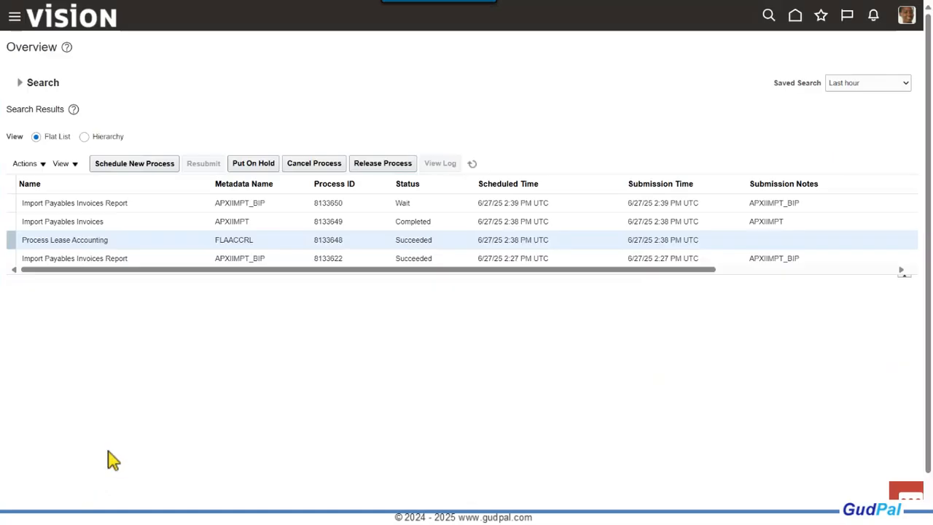
pyautogui.click(471, 164)
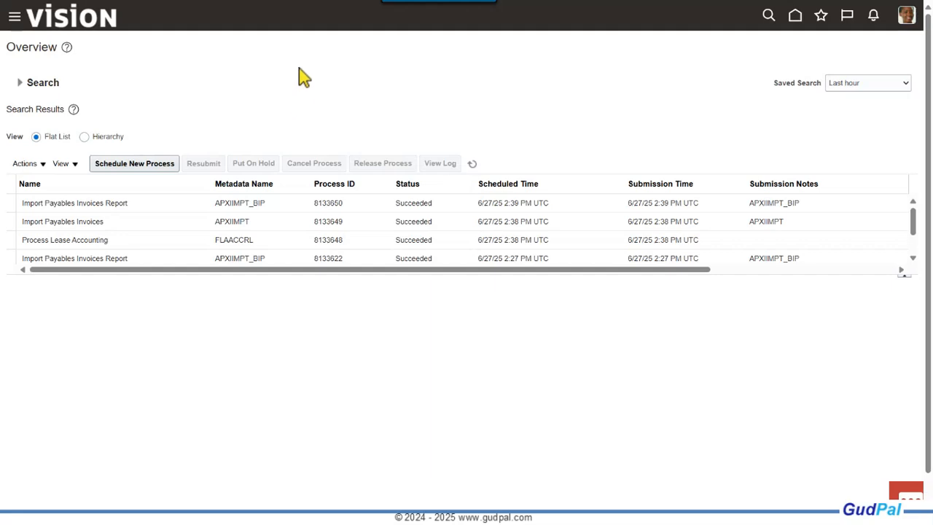
# - Return to Leases and search for expense leases in US1 Business Unit
pyautogui.click(14, 17)
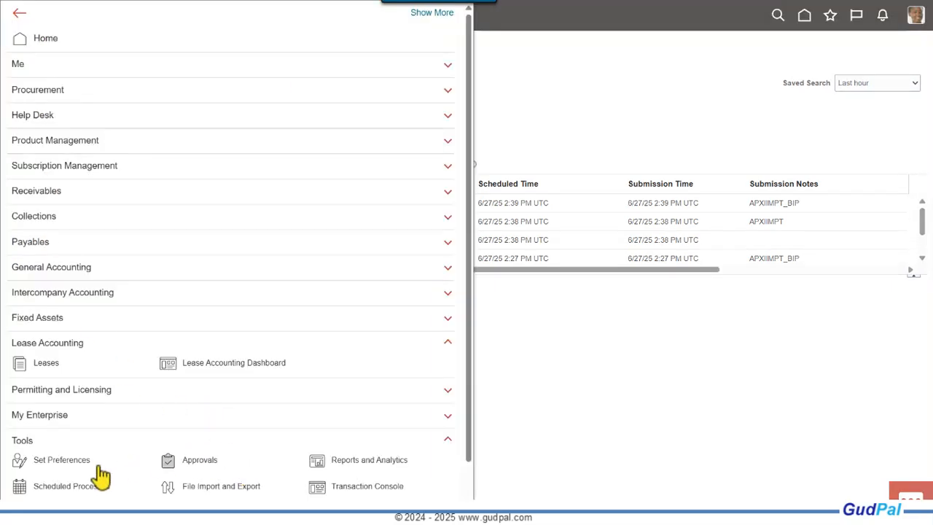
pyautogui.click(46, 364)
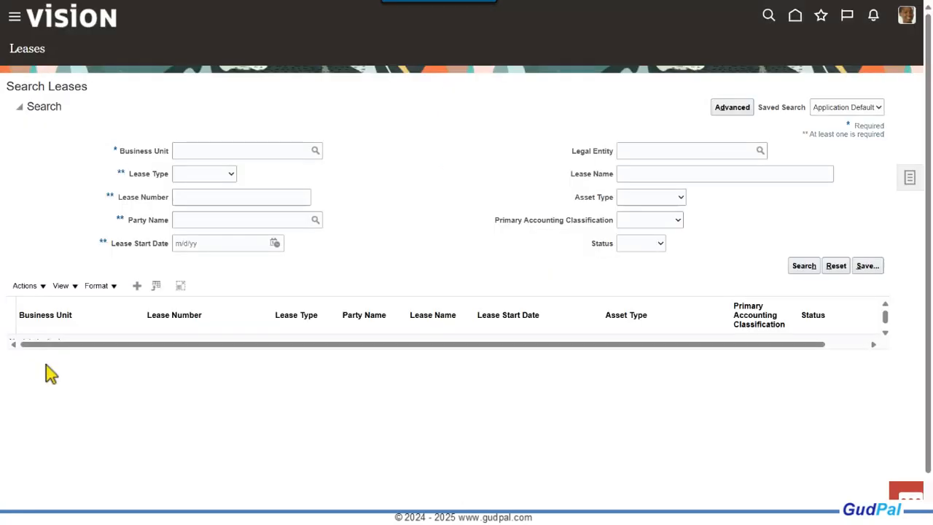
pyautogui.click(228, 151)
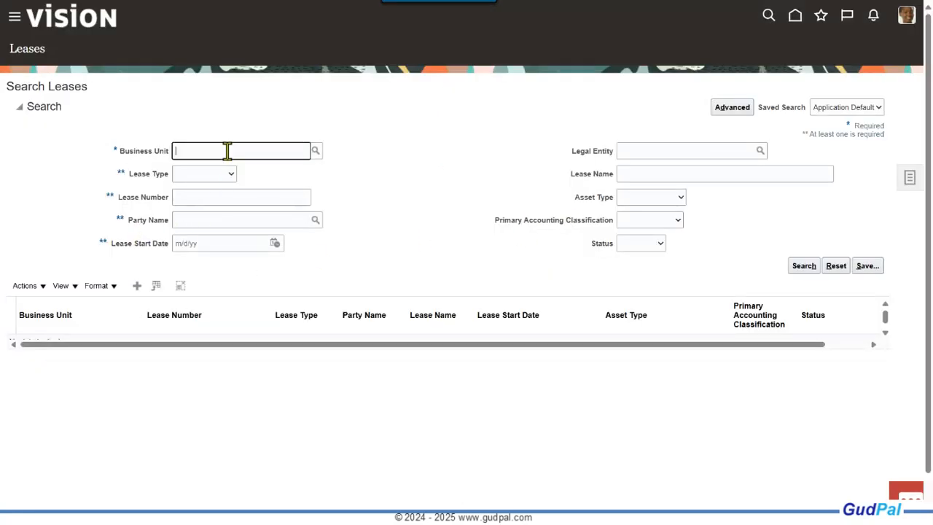
pyautogui.write('us1')
pyautogui.press('Tab')
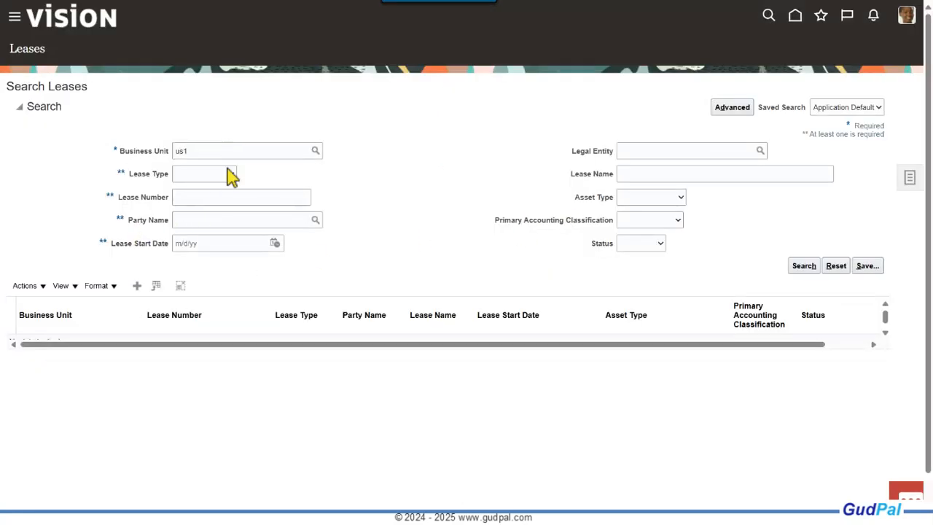
pyautogui.click(231, 177)
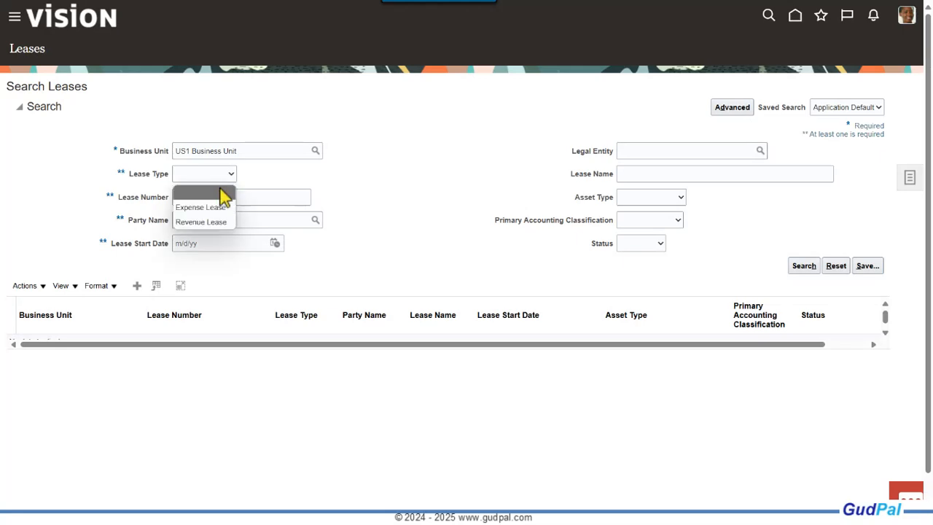
pyautogui.click(212, 207)
pyautogui.click(805, 266)
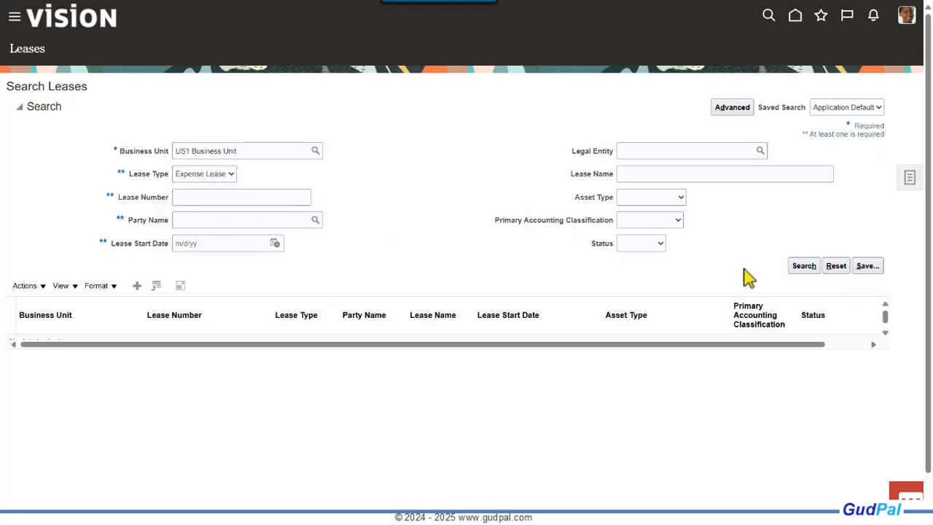
# - Open lease PL_101 and review its accrued expenses schedule and version history
pyautogui.click(95, 367)
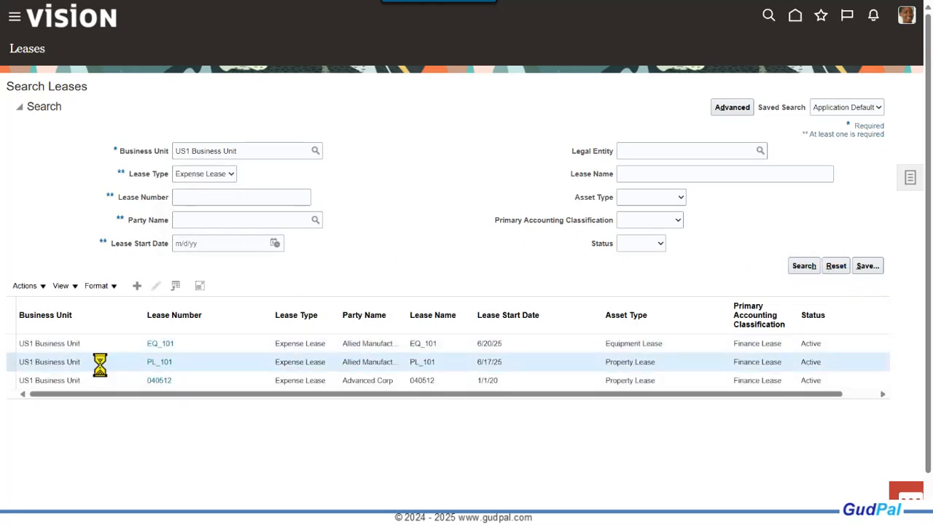
pyautogui.click(157, 365)
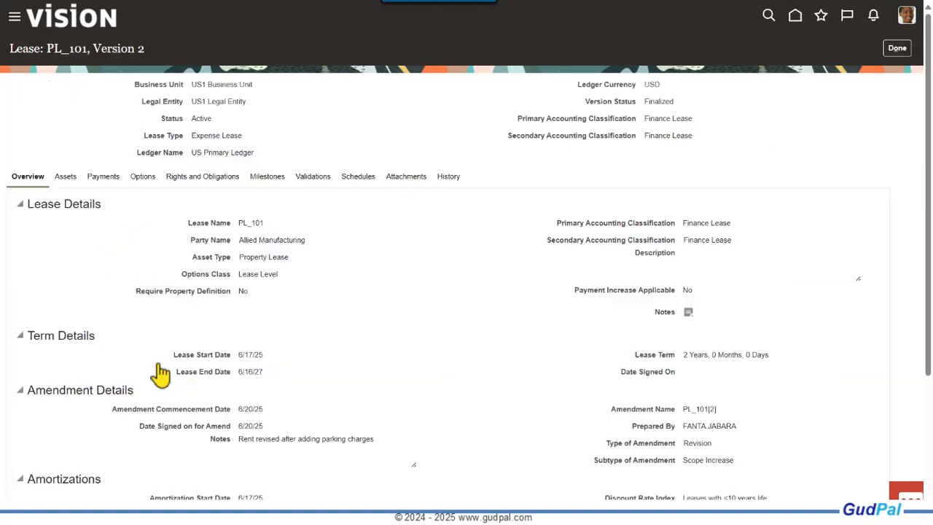
pyautogui.click(360, 180)
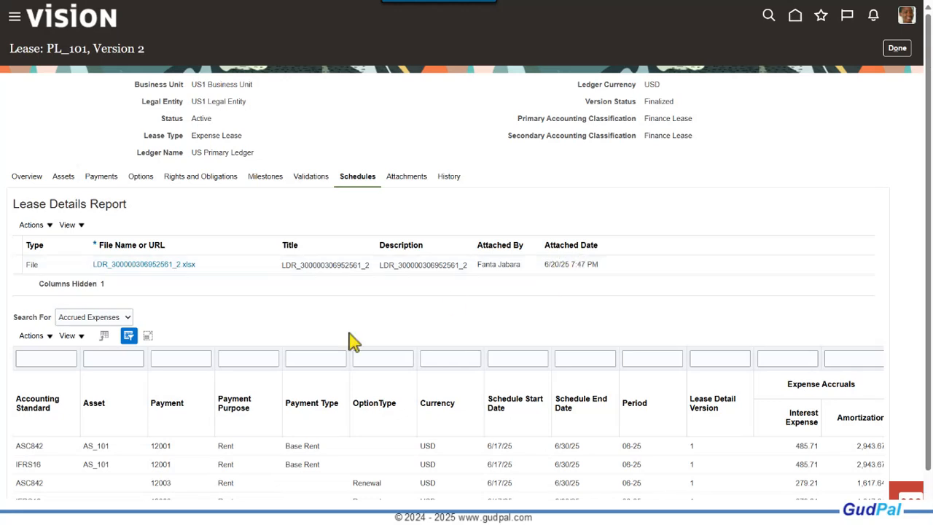
pyautogui.scroll(-1, 332, 343)
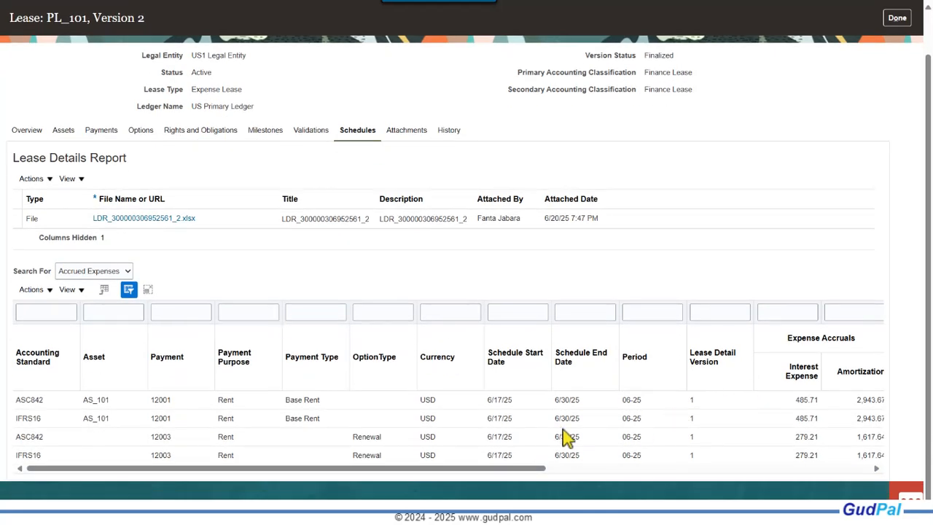
pyautogui.scroll(1, 454, 431)
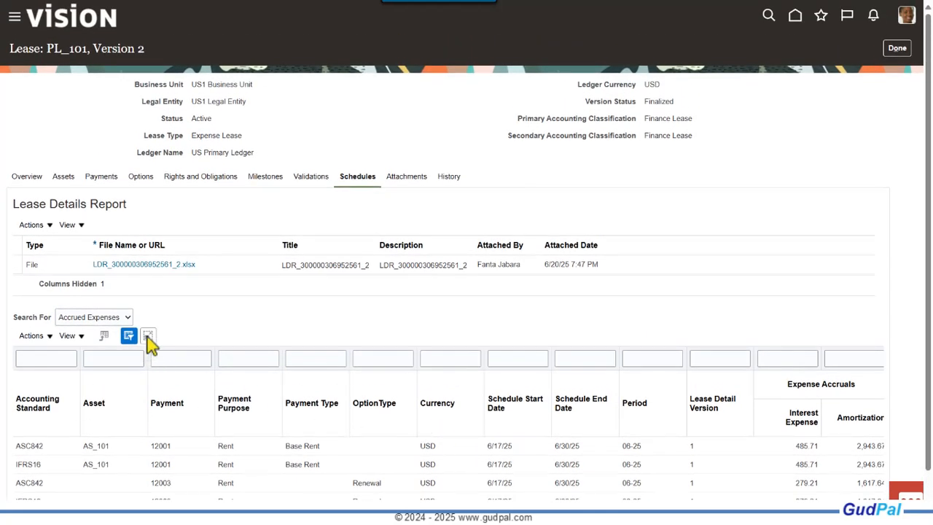
pyautogui.click(450, 183)
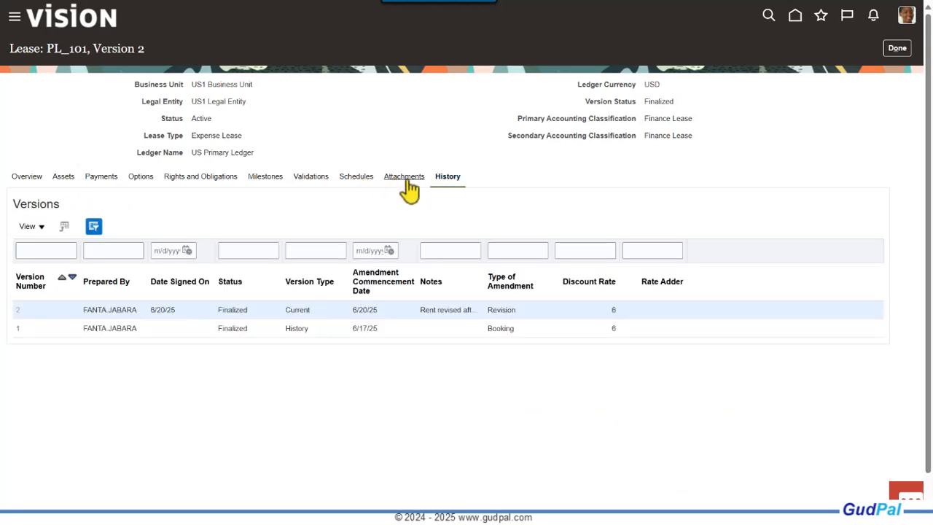
# - Display the lease's Payment Schedules, review the payment lines for asset AS_101, and close the lease
pyautogui.click(355, 179)
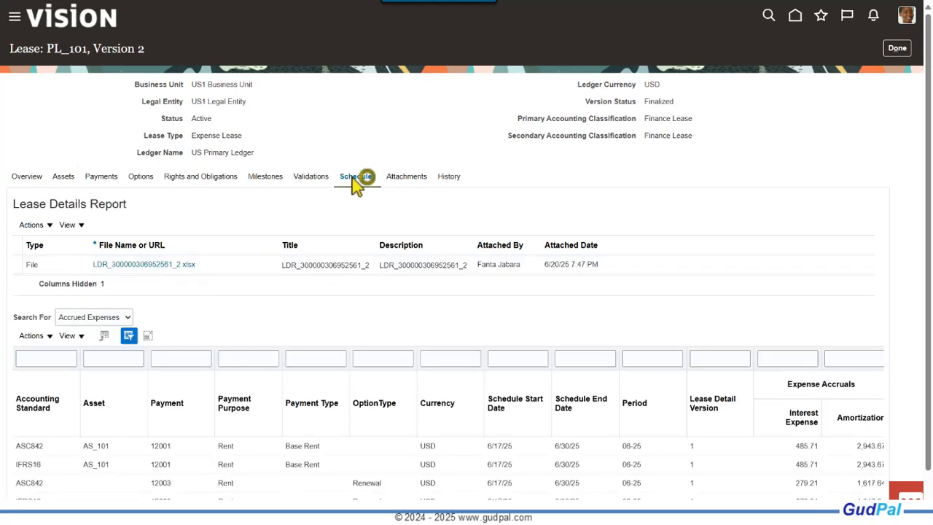
pyautogui.click(122, 317)
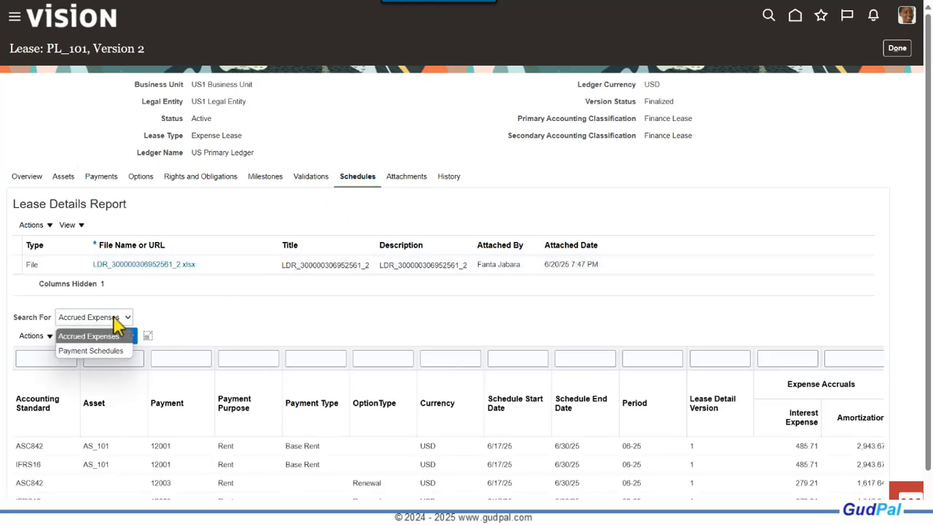
pyautogui.click(102, 351)
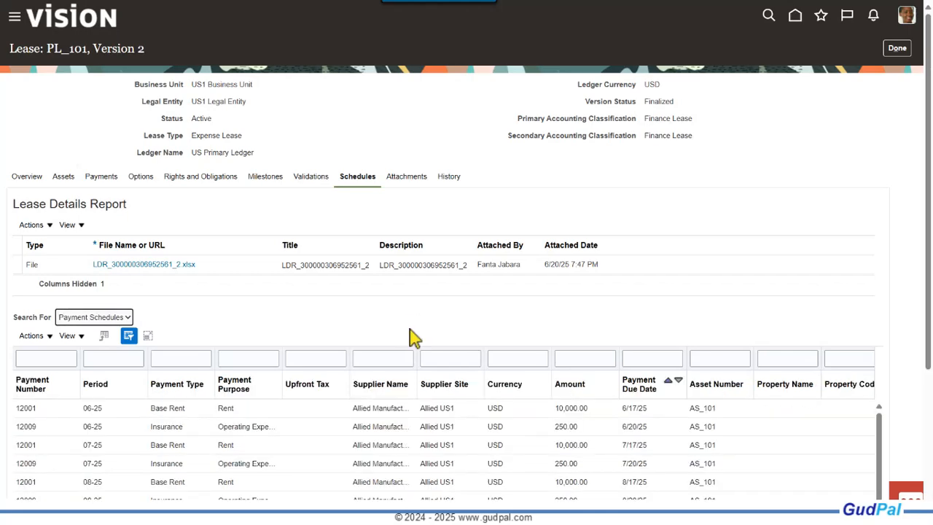
pyautogui.scroll(-2, 583, 312)
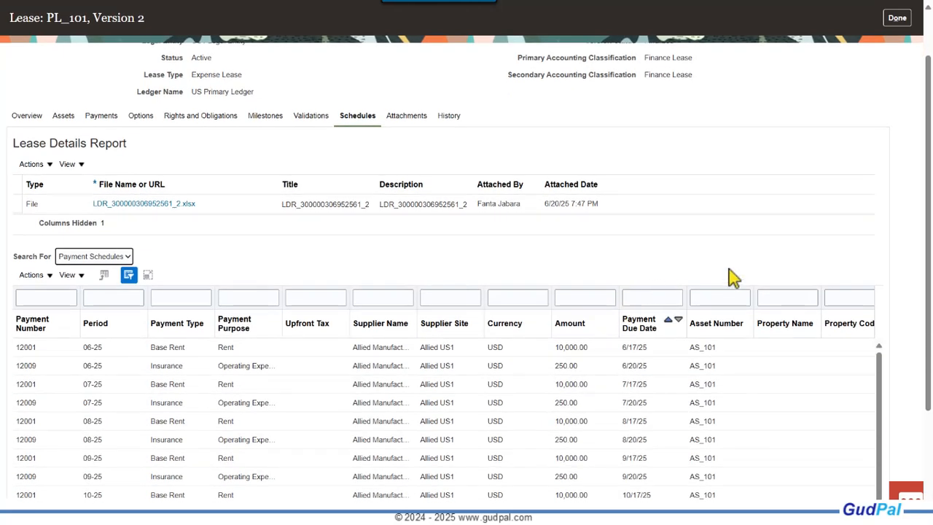
pyautogui.scroll(-3, 728, 278)
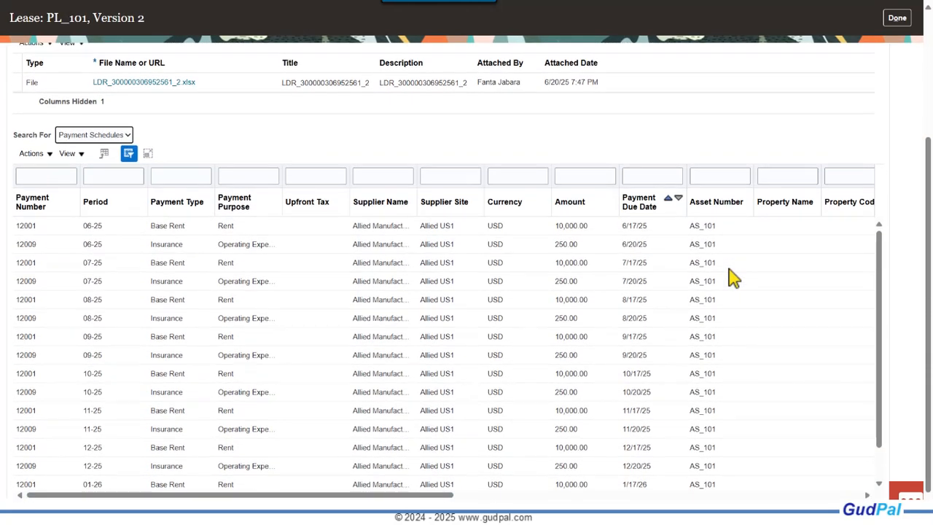
pyautogui.scroll(3, 732, 277)
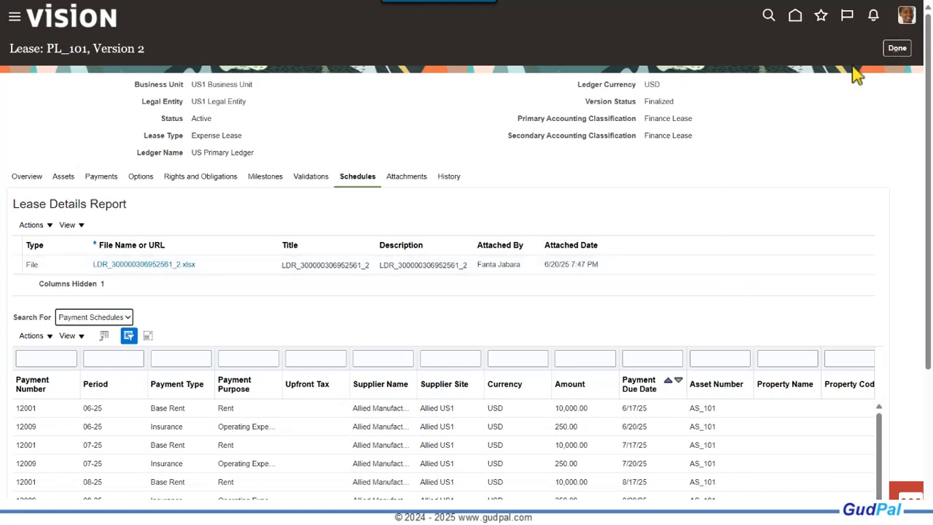
pyautogui.click(897, 50)
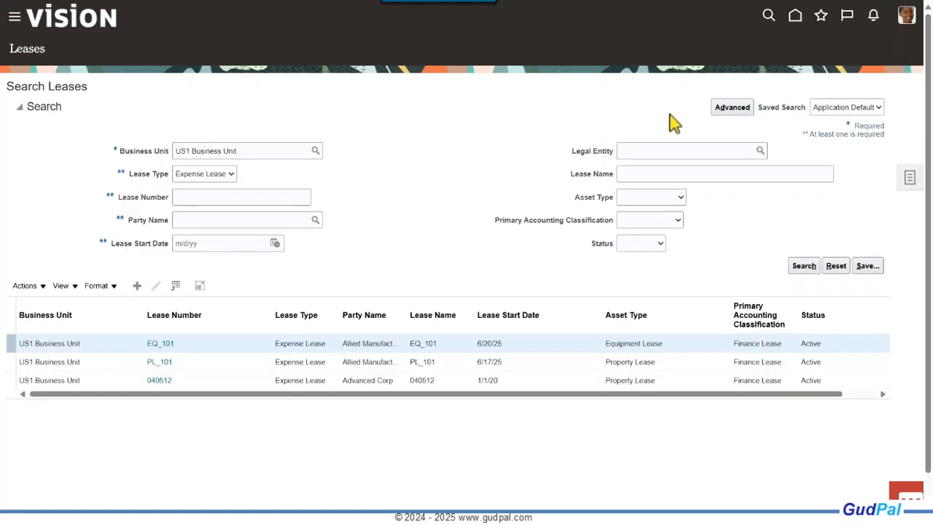
# - Resume the pending changes on lease PL_101 and display its amortization summary schedules
pyautogui.click(28, 286)
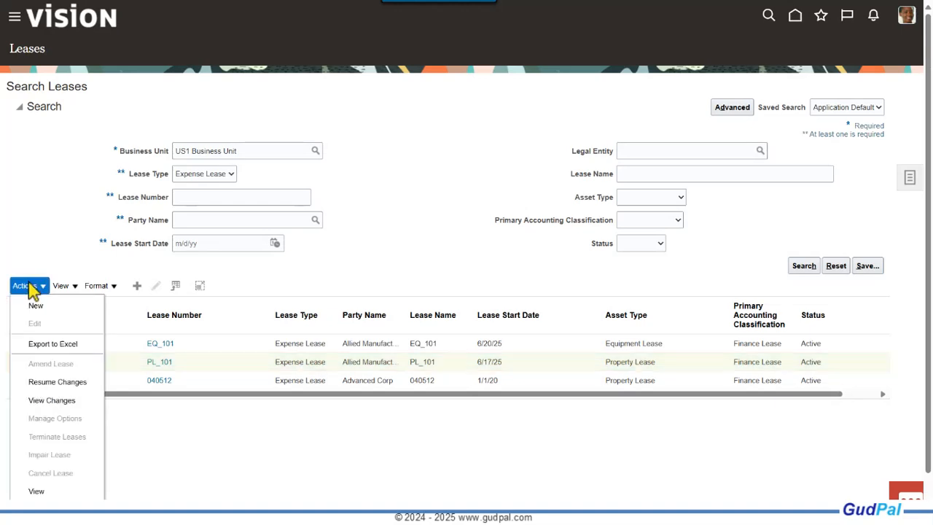
pyautogui.click(56, 383)
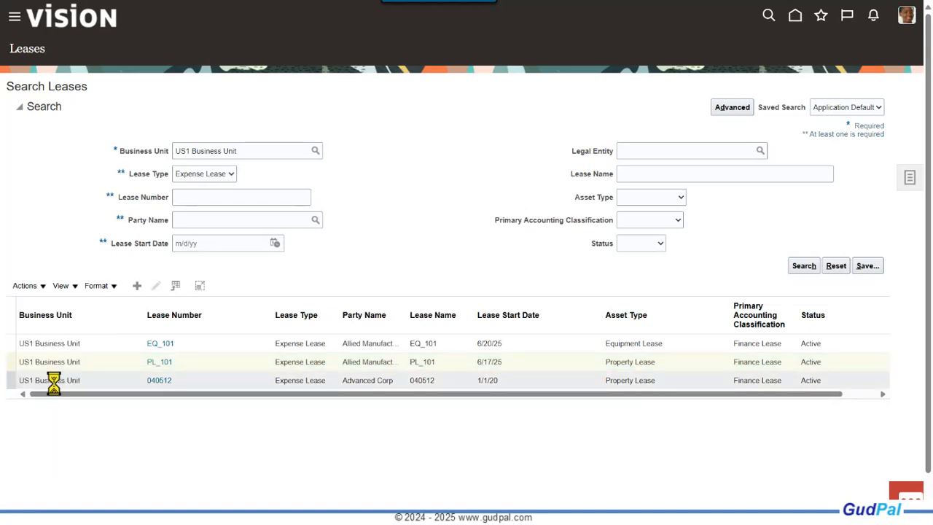
pyautogui.click(354, 183)
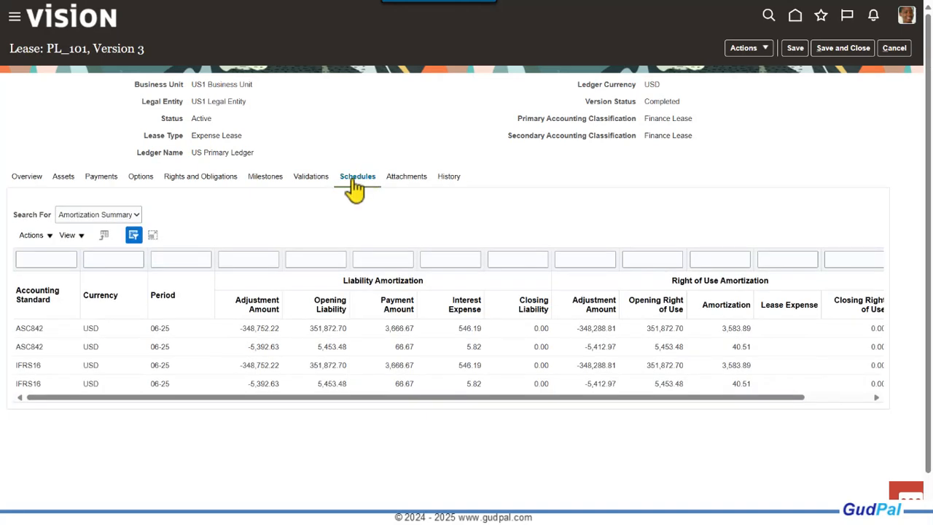
# - Submit version 3 of lease PL_101 for approval and acknowledge the confirmation
pyautogui.click(765, 48)
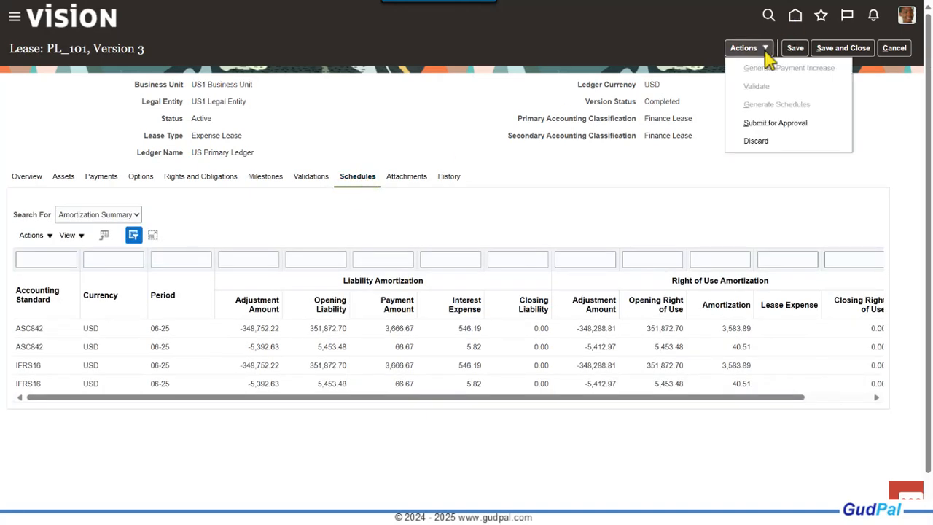
pyautogui.click(776, 124)
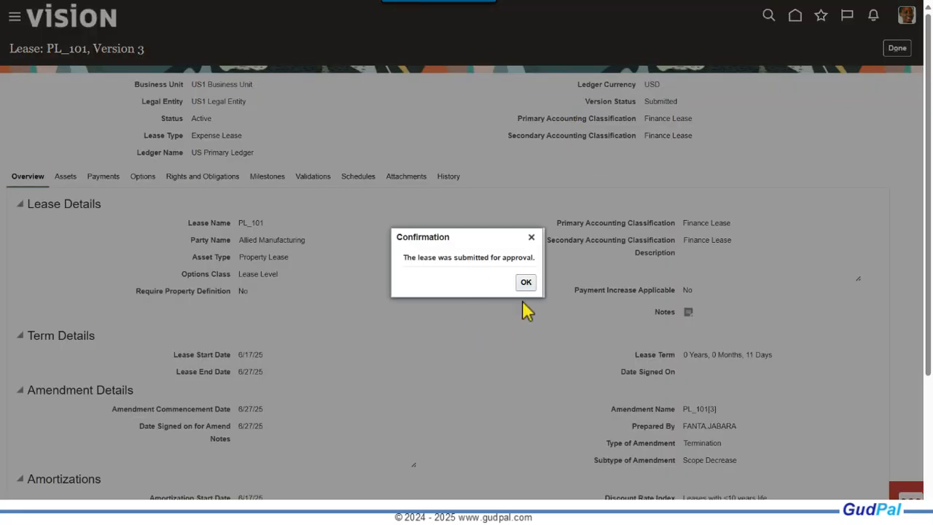
pyautogui.click(525, 287)
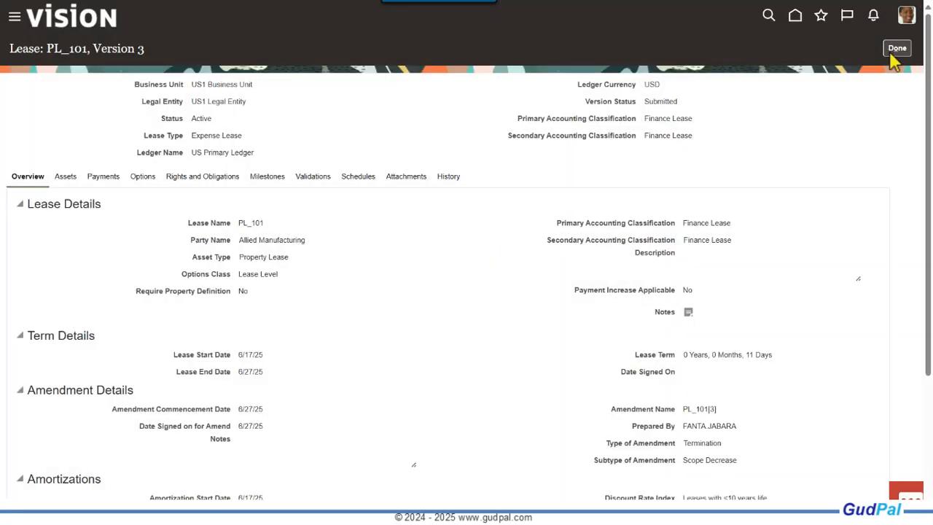
# - Close the submitted lease, sign out, and switch to the approver's account
pyautogui.click(894, 51)
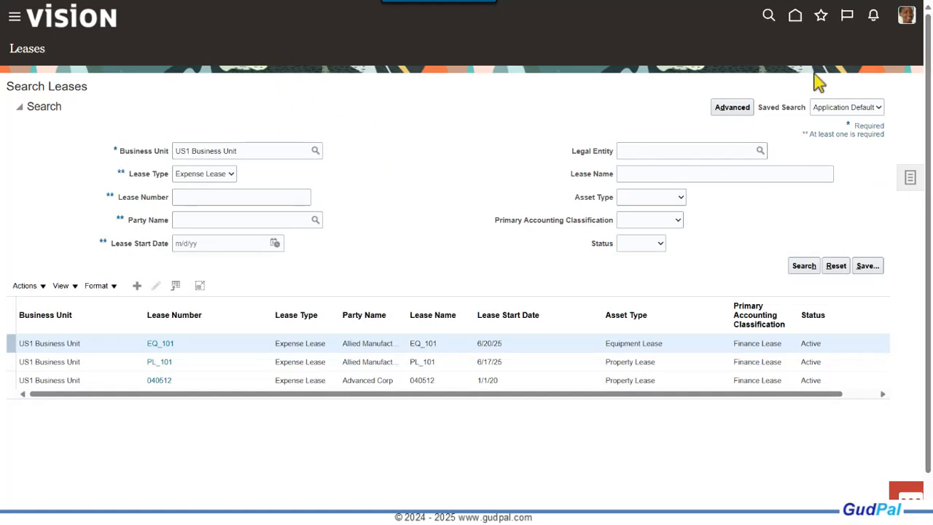
pyautogui.click(905, 21)
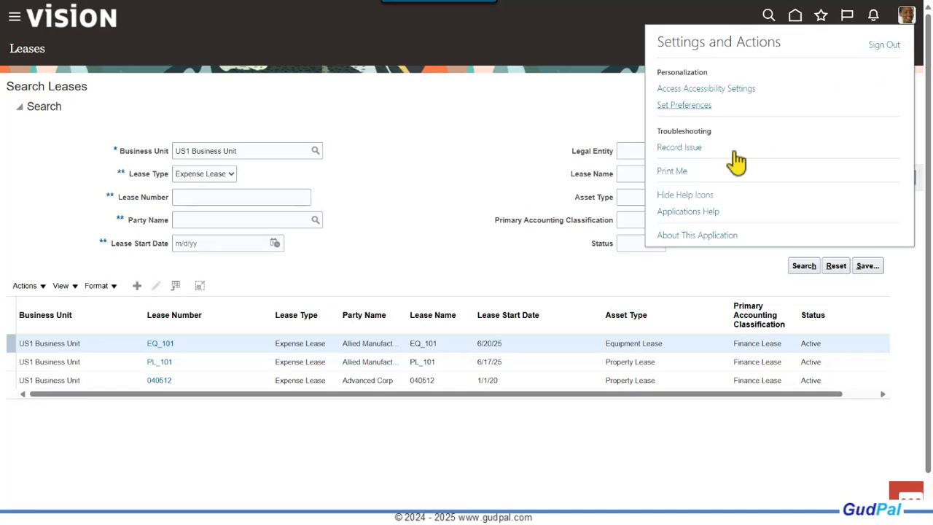
pyautogui.click(883, 44)
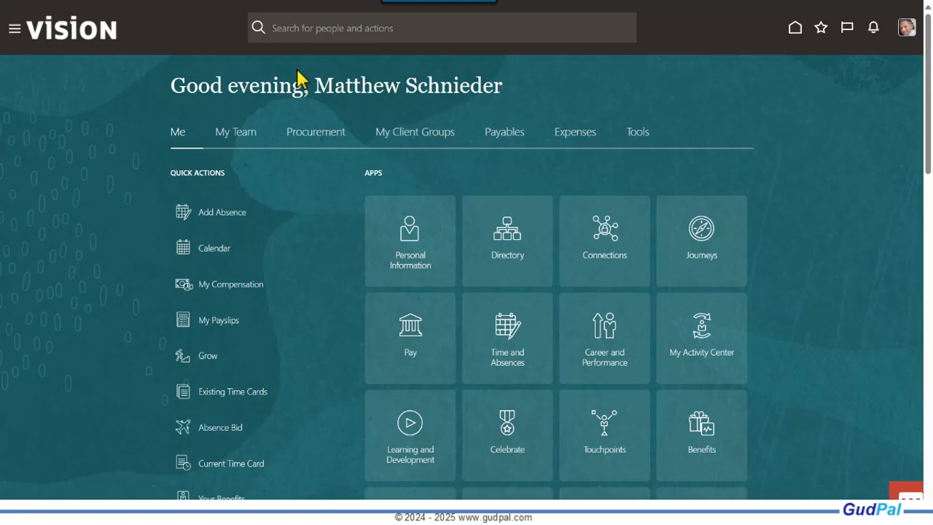
# - Check all notifications and the Worklist for the lease approval request, and close the Worklist window
pyautogui.click(873, 31)
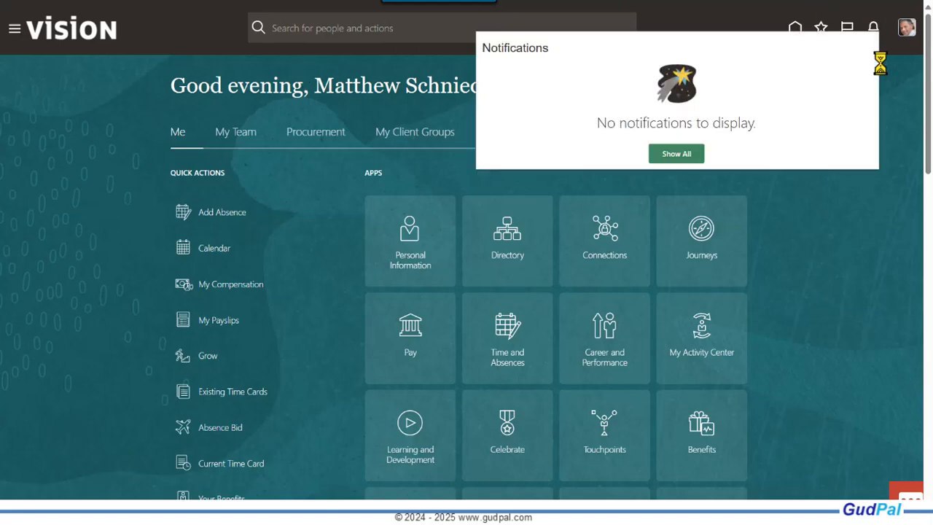
pyautogui.click(676, 155)
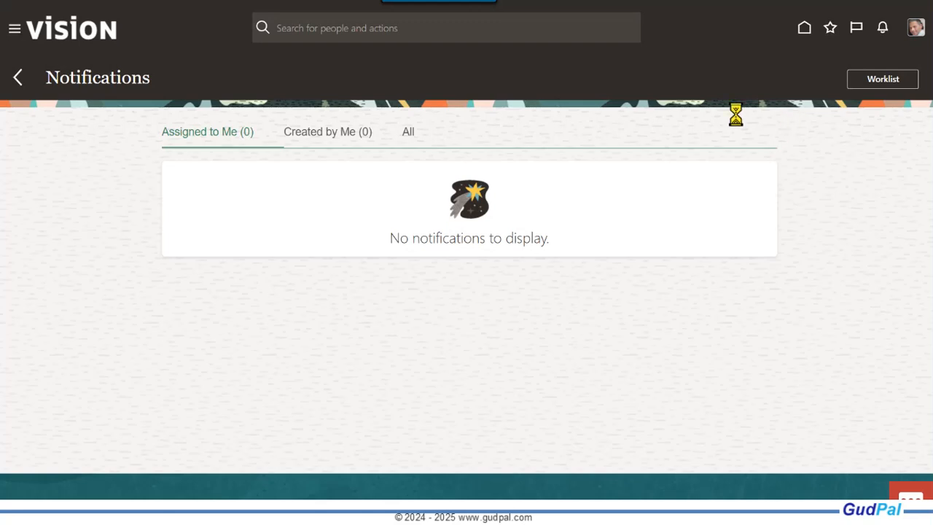
pyautogui.click(883, 82)
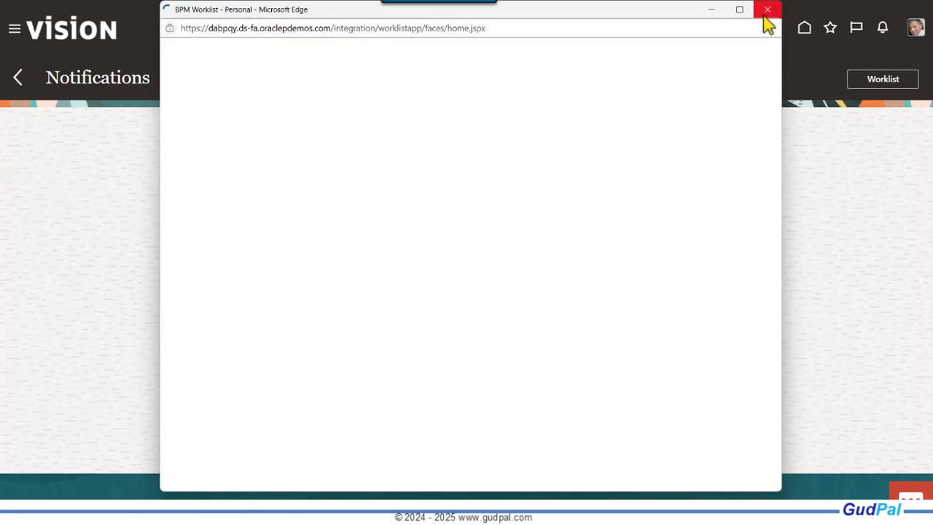
pyautogui.click(767, 12)
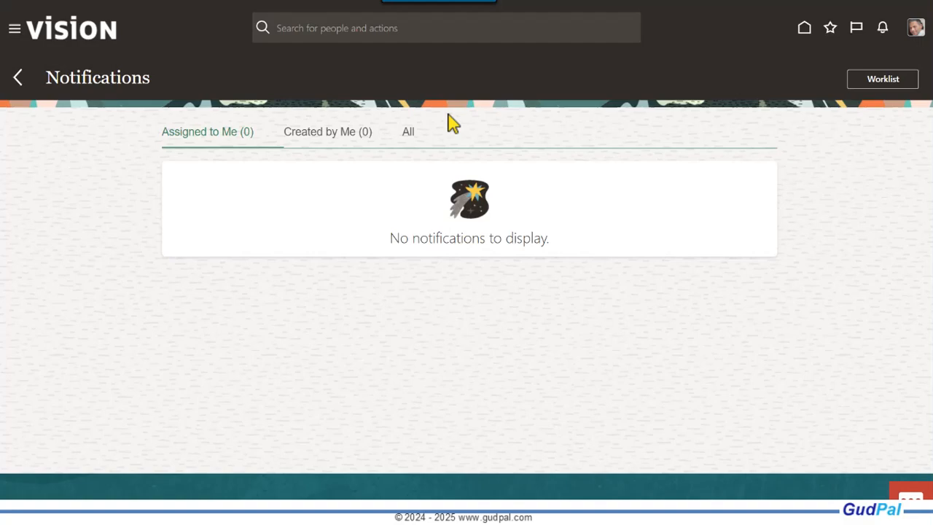
# - Return to the home page and open the lease PL_101 approval request under Things to Finish
pyautogui.click(804, 29)
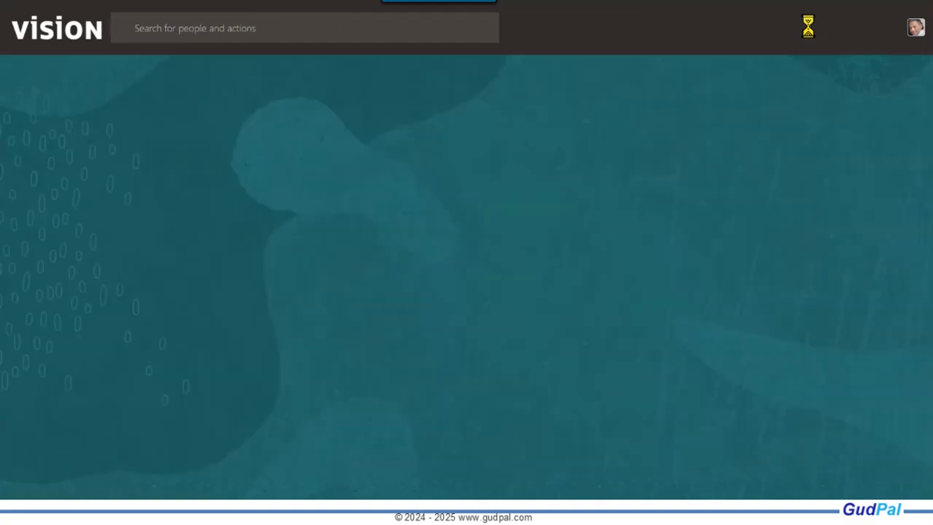
pyautogui.scroll(-8, 824, 249)
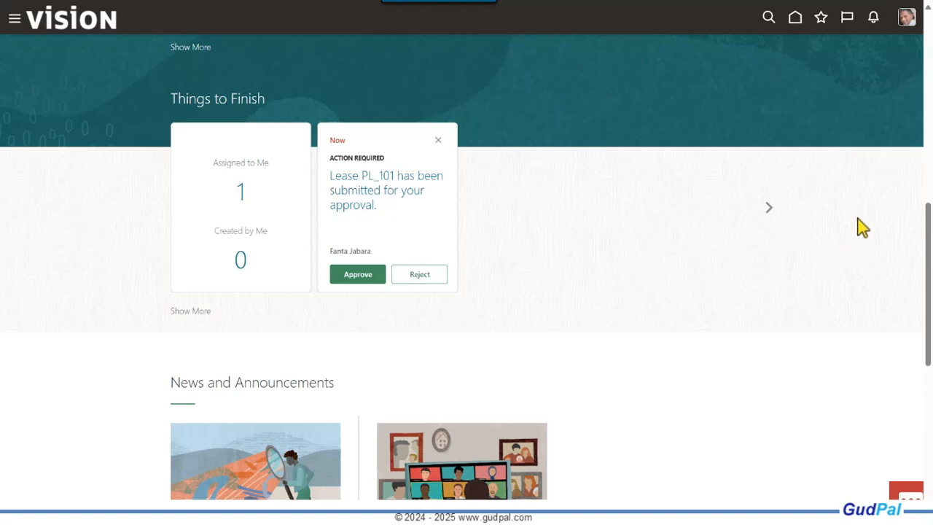
pyautogui.click(388, 200)
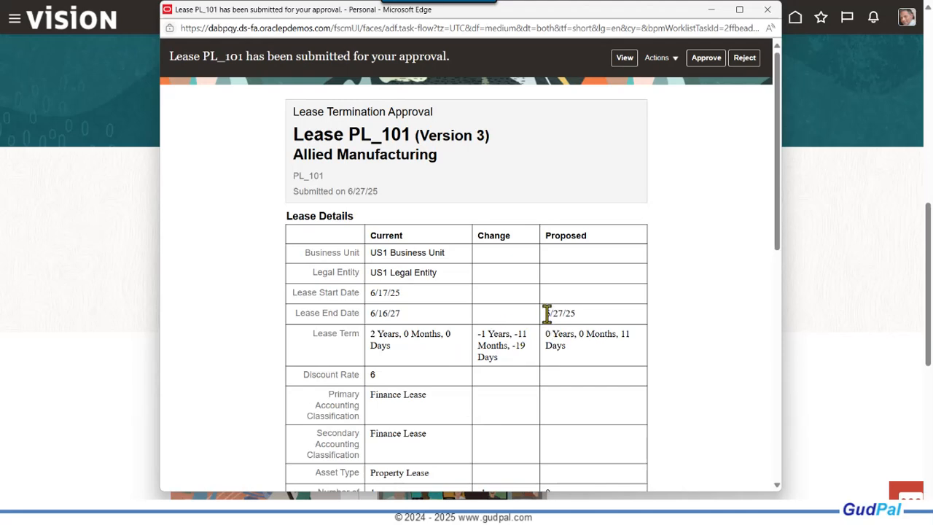
# - Review the termination request's proposed lease end date, lease details, lease balances, and amendment details including the termination type
pyautogui.moveTo(546, 313); pyautogui.dragTo(583, 319)
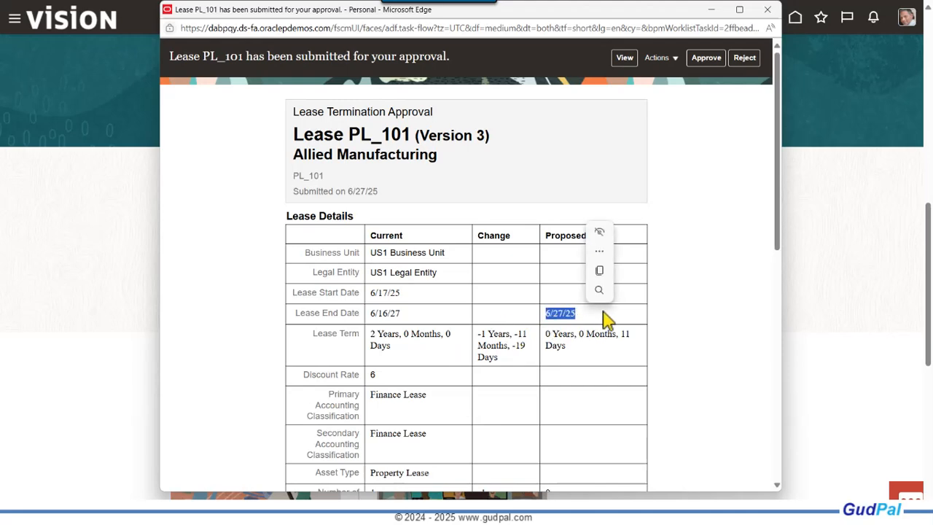
pyautogui.scroll(-2, 597, 348)
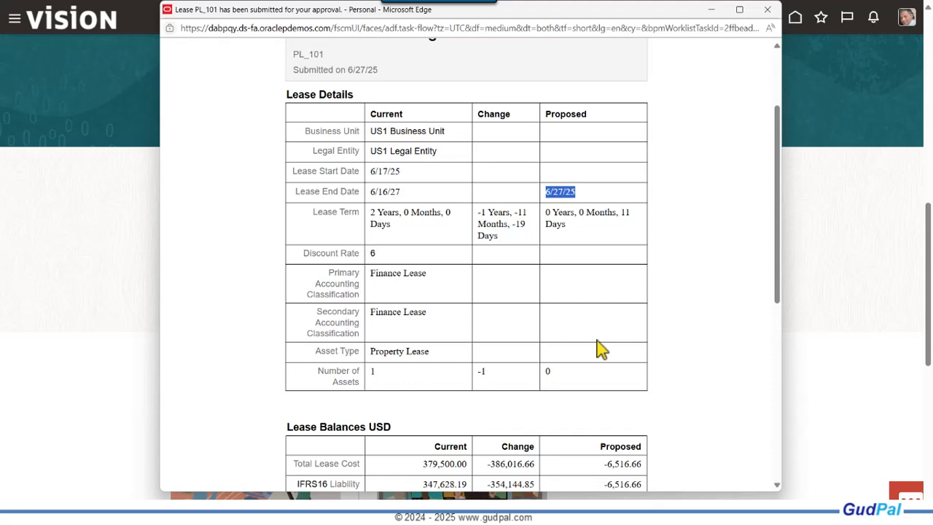
pyautogui.scroll(-1, 597, 348)
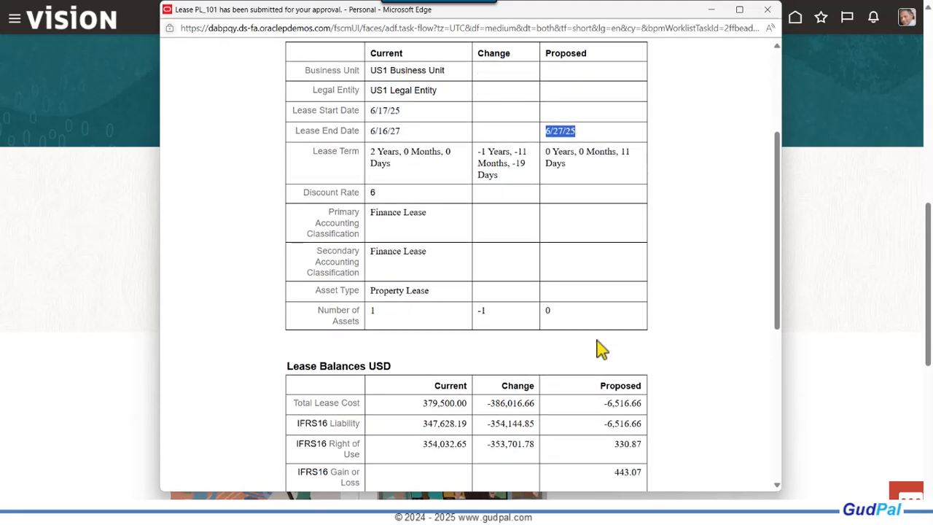
pyautogui.scroll(-2, 597, 349)
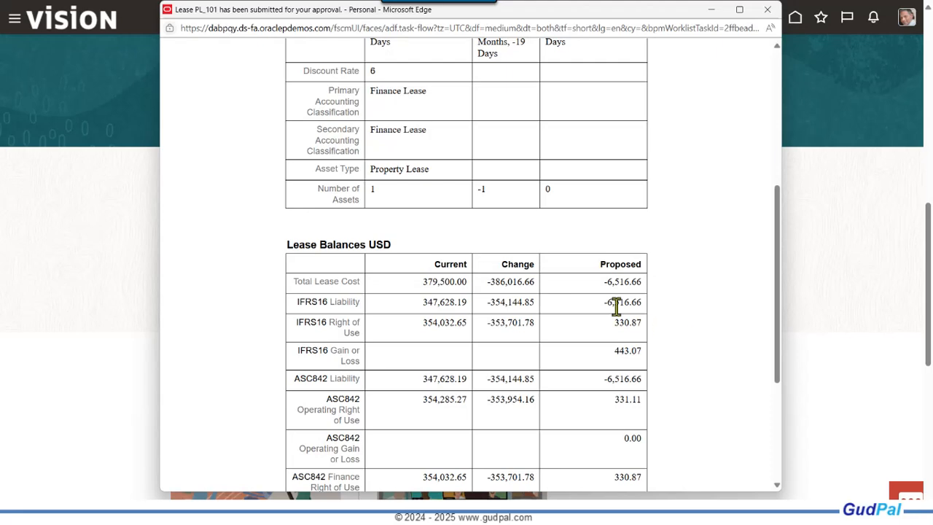
pyautogui.scroll(-1, 602, 296)
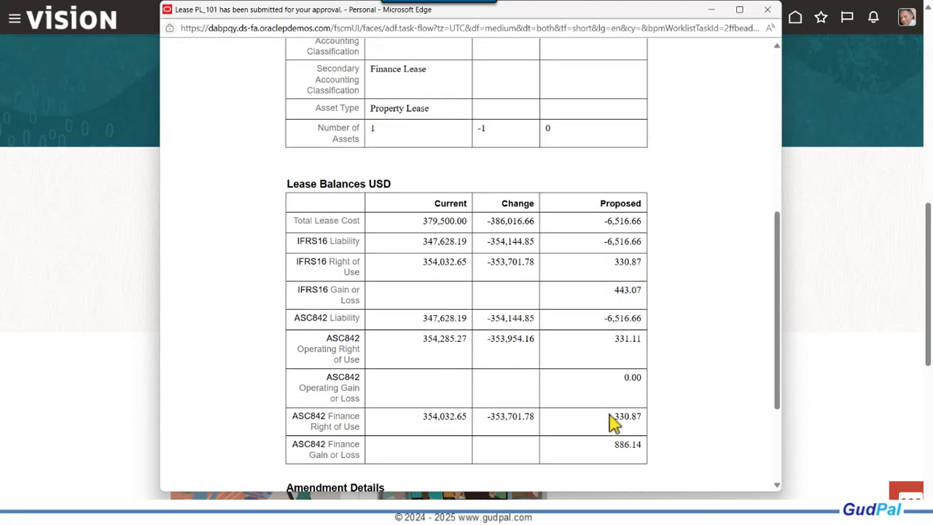
pyautogui.scroll(-2, 708, 372)
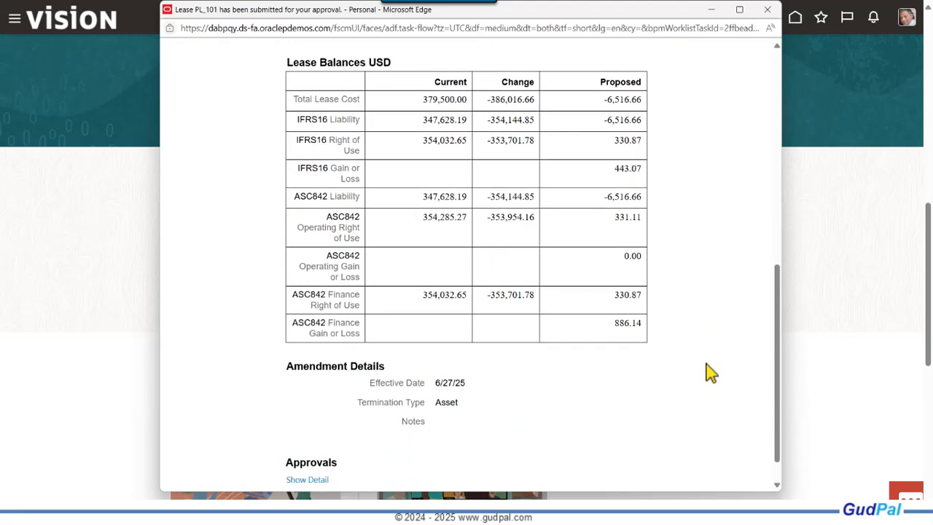
pyautogui.scroll(-1, 710, 371)
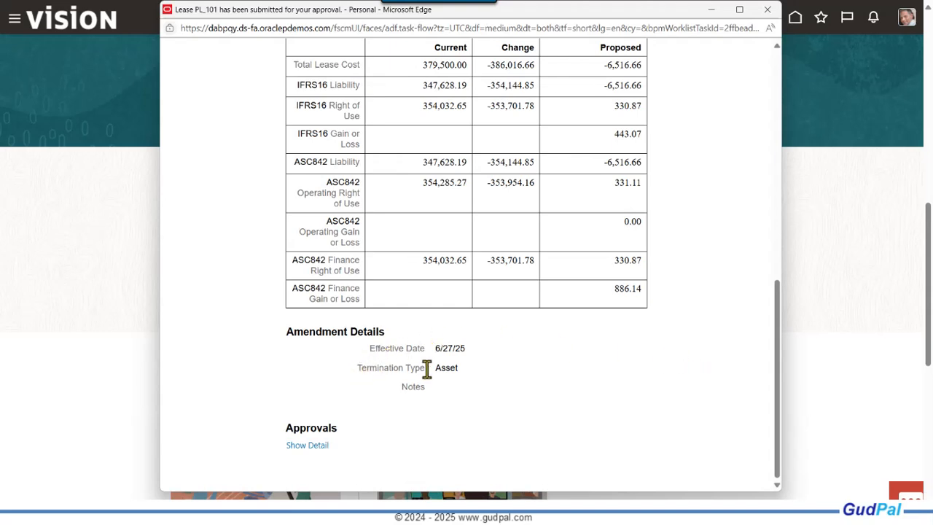
pyautogui.moveTo(438, 368); pyautogui.dragTo(454, 367)
pyautogui.click(506, 389)
pyautogui.scroll(4, 698, 281)
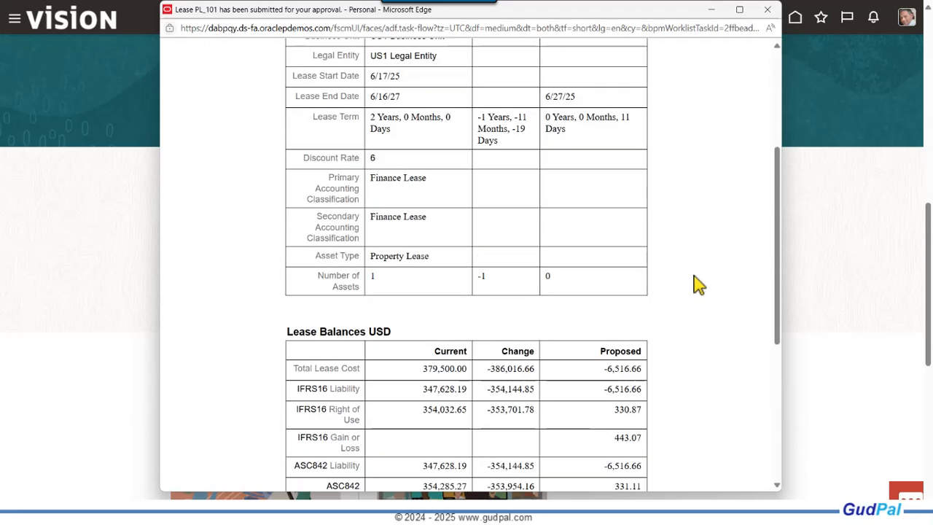
pyautogui.scroll(3, 697, 281)
# - Approve the lease PL_101 termination request without a comment and submit the approval
pyautogui.click(701, 59)
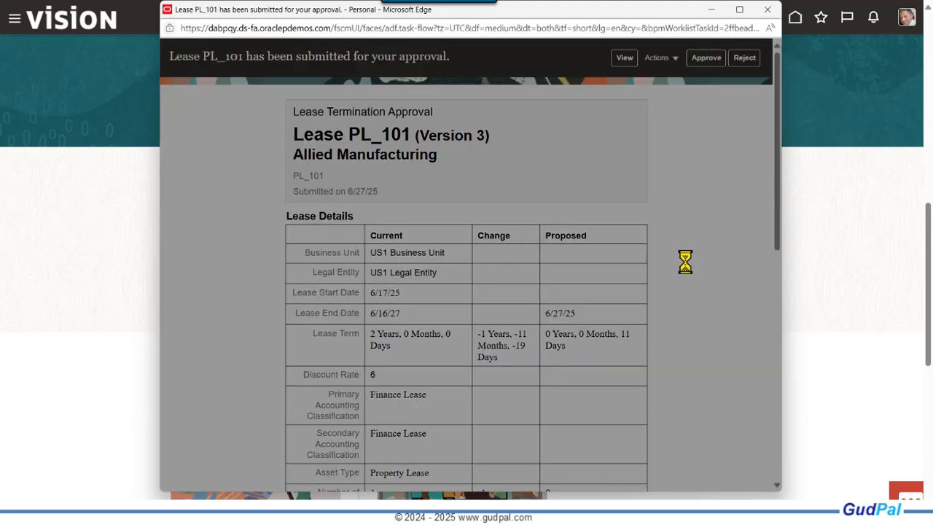
pyautogui.click(513, 224)
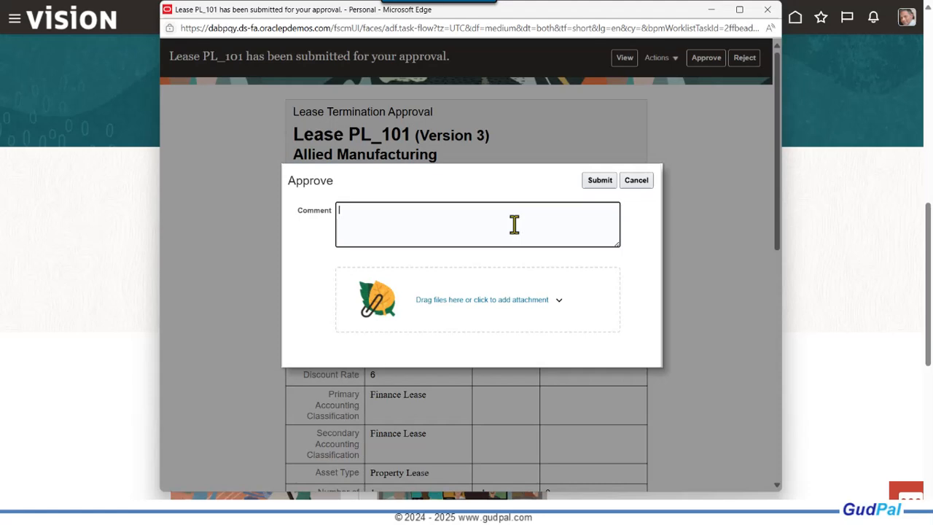
pyautogui.click(603, 184)
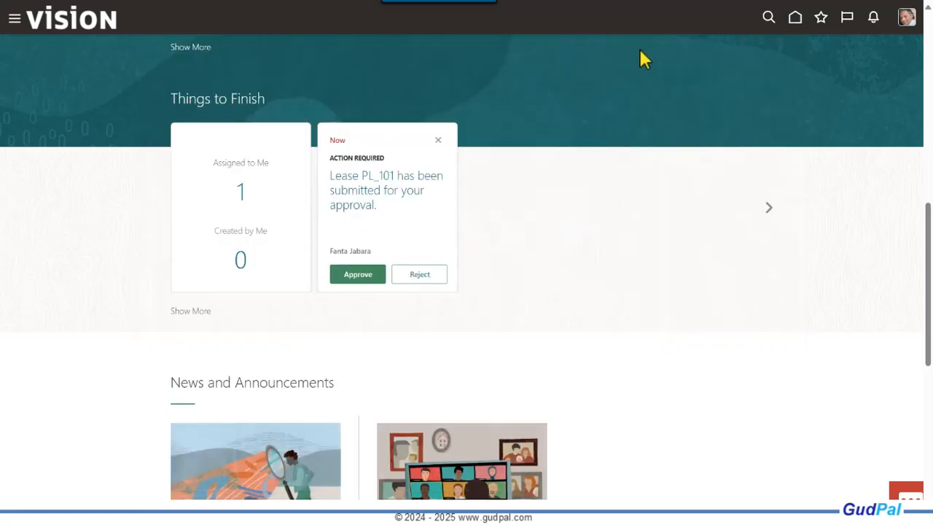
# - Sign out of the approver's account, switch back to the submitter's account, and open the approved lease PL_101 notification
pyautogui.click(907, 20)
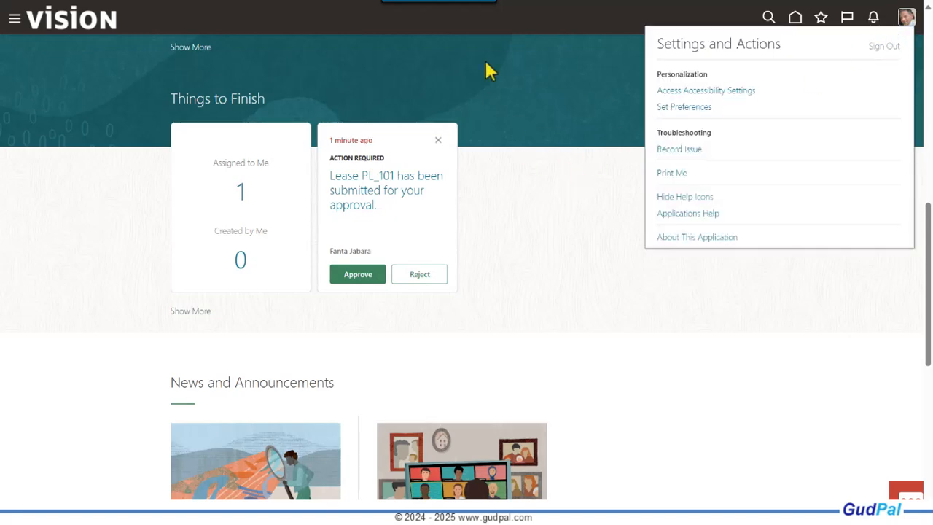
pyautogui.click(814, 95)
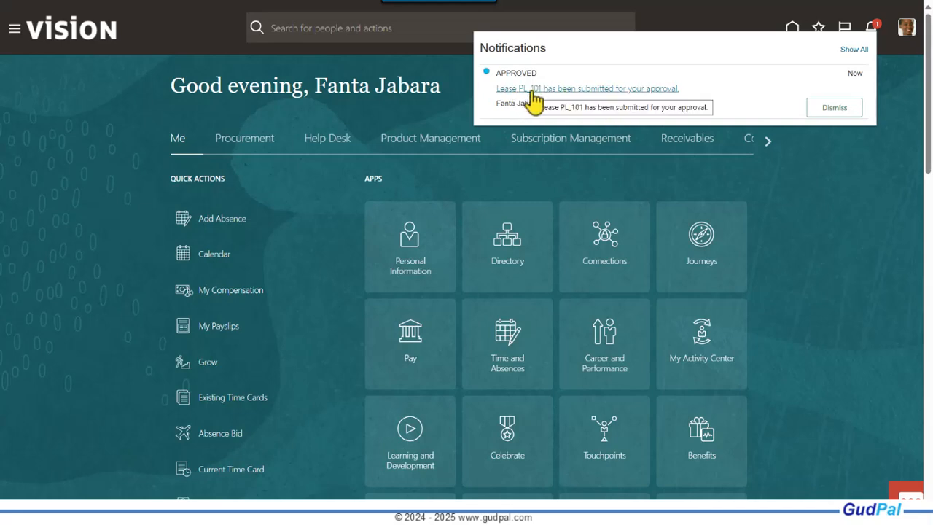
pyautogui.click(529, 88)
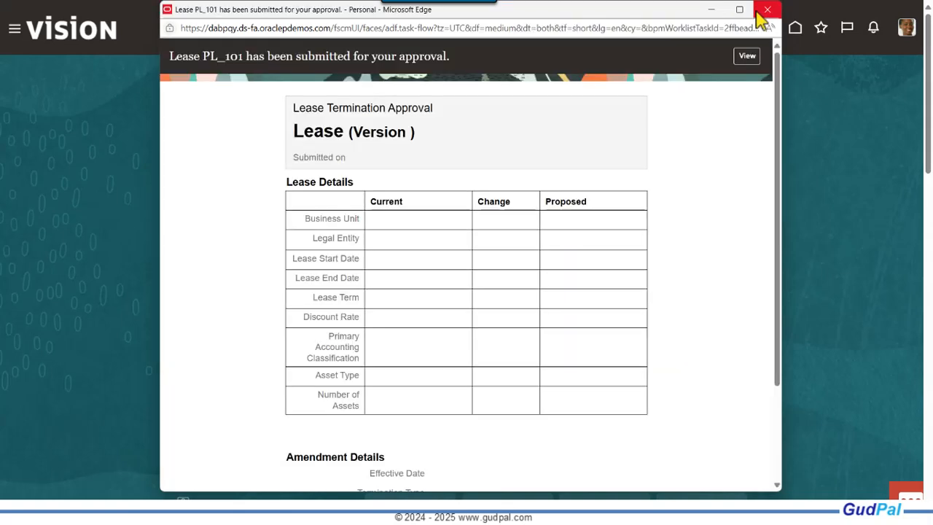
# - Review the lease termination approval notification, expand its Approvals detail, and close the notification window
pyautogui.scroll(-2, 588, 252)
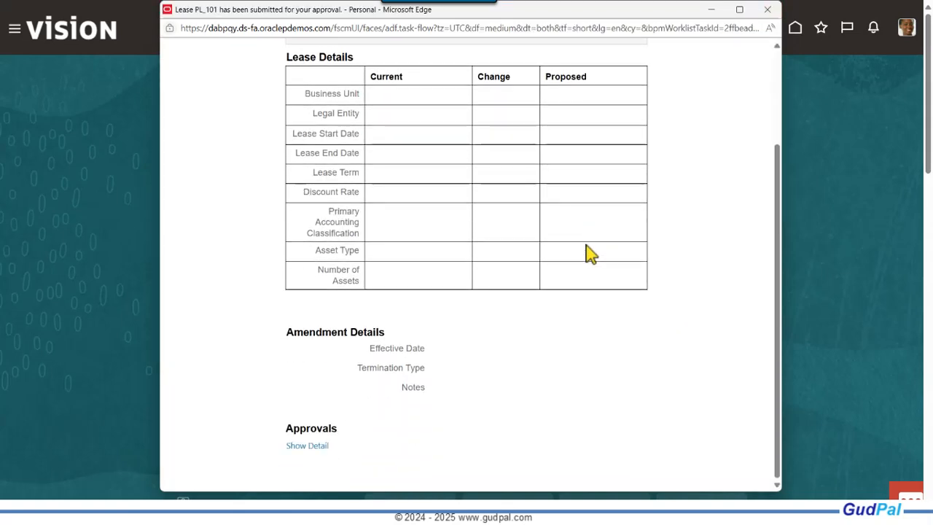
pyautogui.scroll(2, 589, 253)
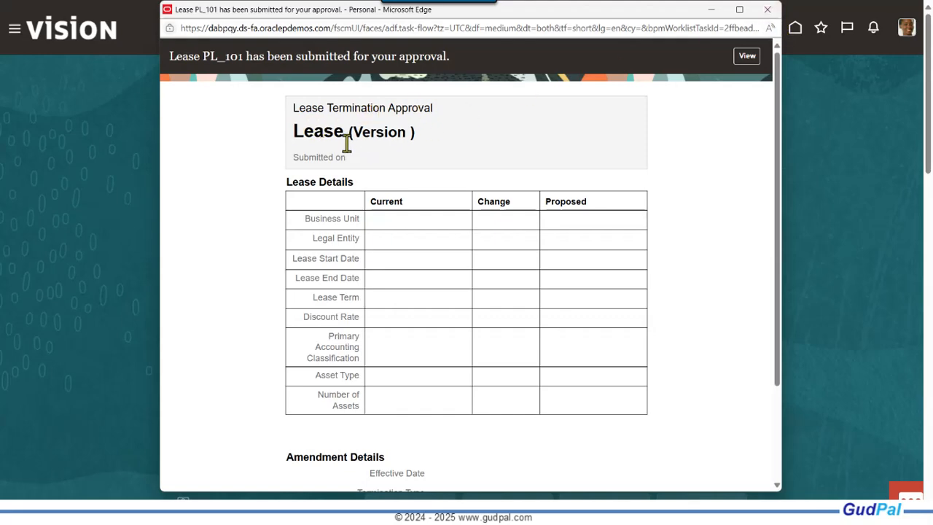
pyautogui.scroll(-2, 469, 271)
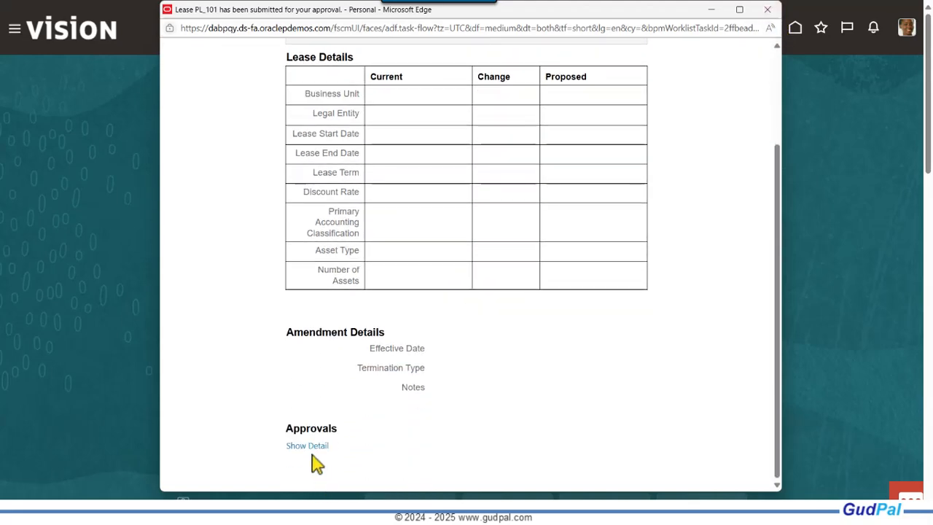
pyautogui.click(306, 446)
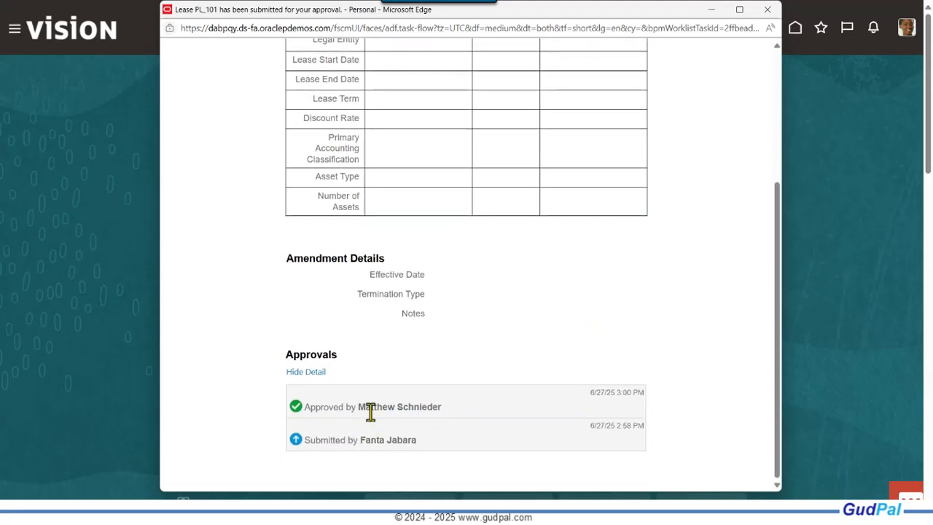
pyautogui.click(767, 11)
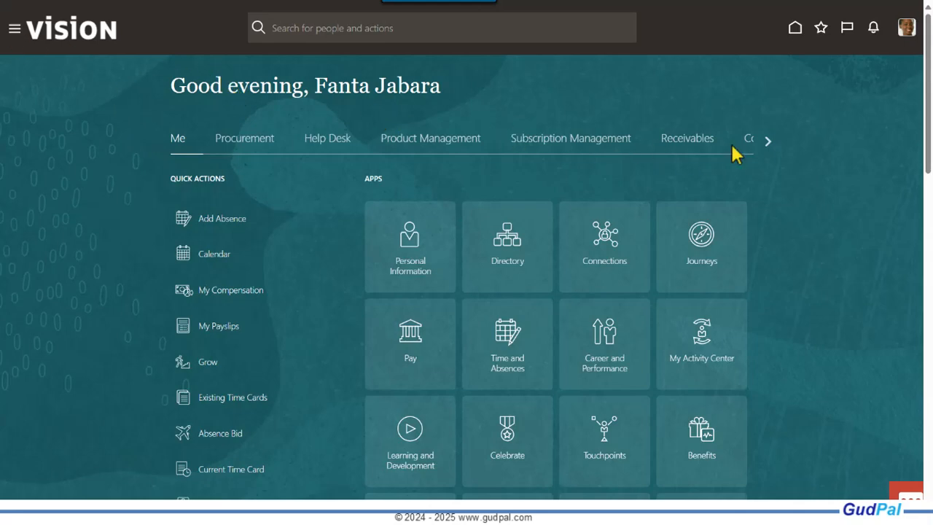
# - Open the Leases search page in the Lease Accounting area
pyautogui.click(769, 142)
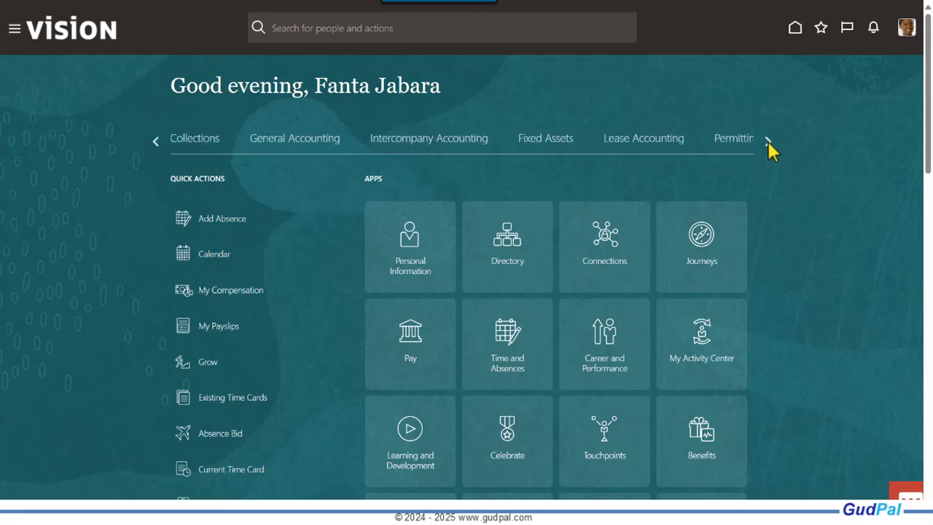
pyautogui.click(624, 143)
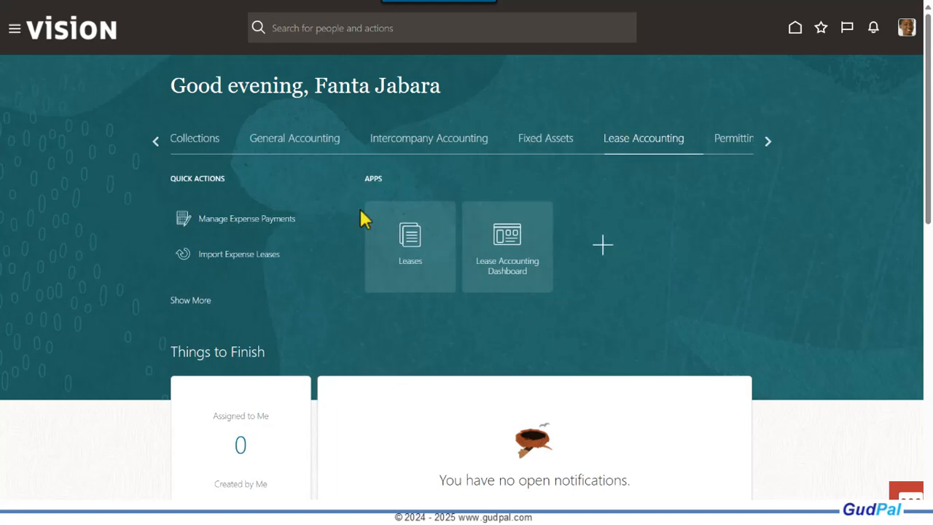
pyautogui.click(408, 236)
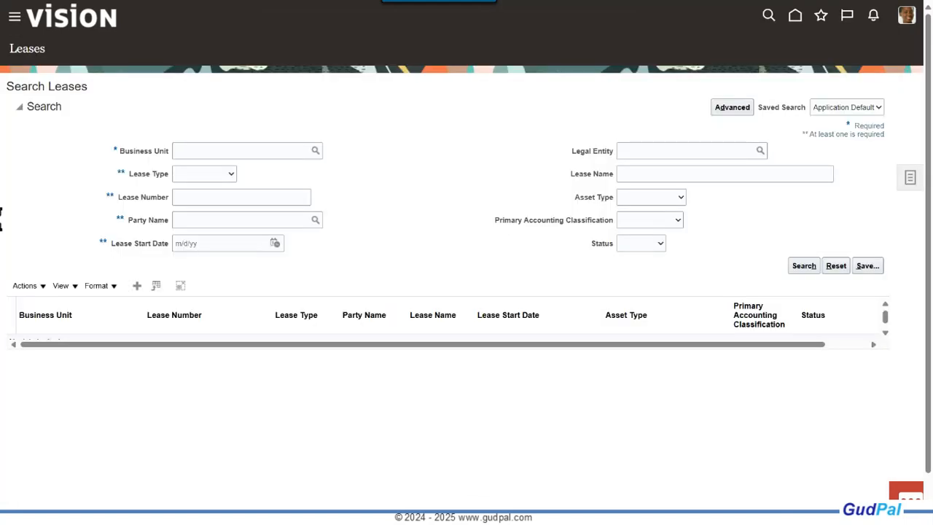
# - Search for leases with business unit US1 Business Unit and lease type Expense Lease
pyautogui.click(256, 150)
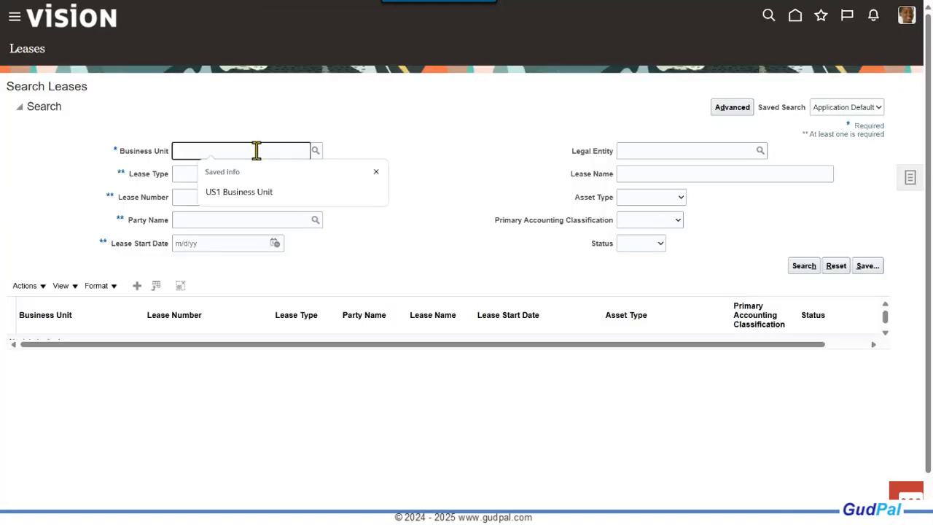
pyautogui.write('US1 Business Unit')
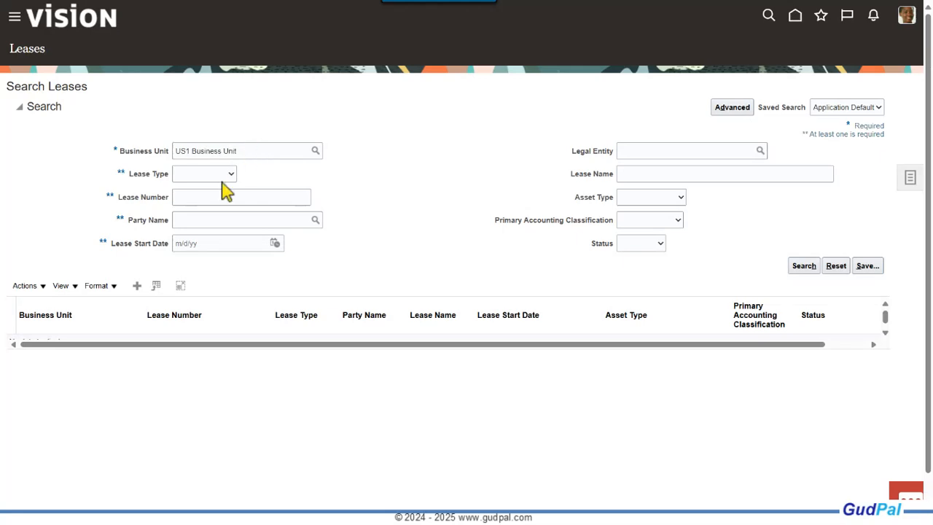
pyautogui.click(201, 182)
pyautogui.click(200, 207)
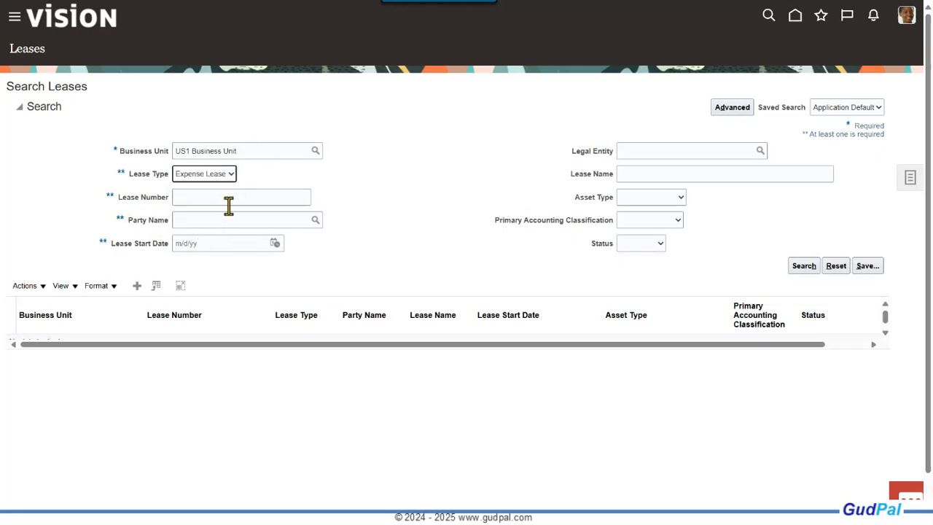
pyautogui.click(794, 267)
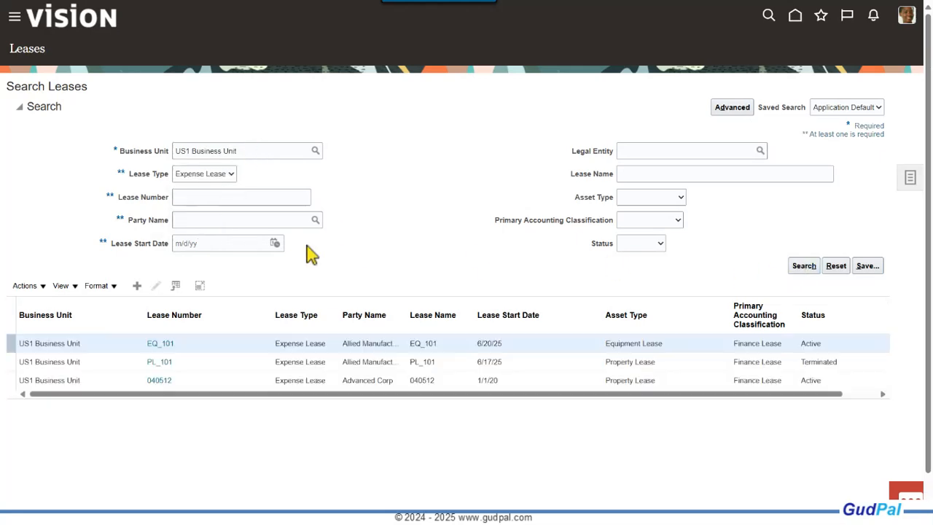
# - Open lease PL_101, review its version history with amendment types and its asset details, and close the lease
pyautogui.click(120, 362)
pyautogui.click(166, 363)
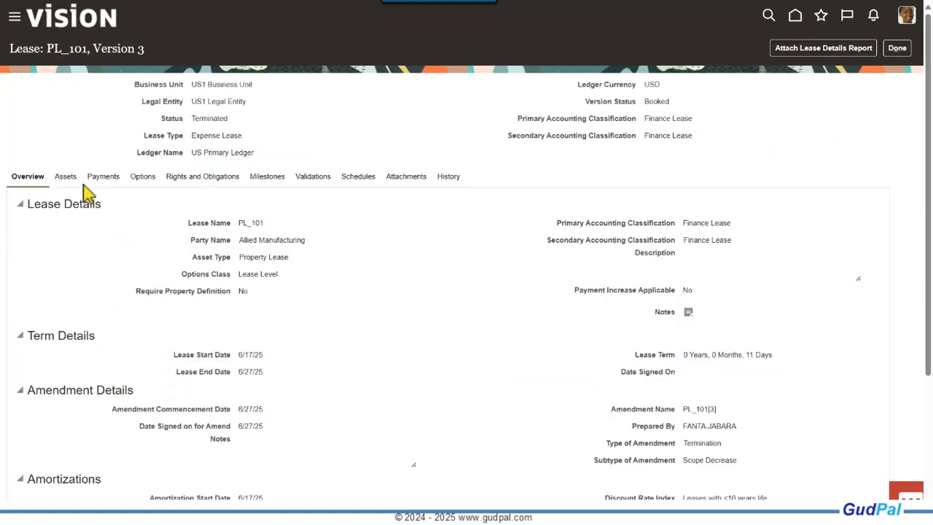
pyautogui.click(448, 177)
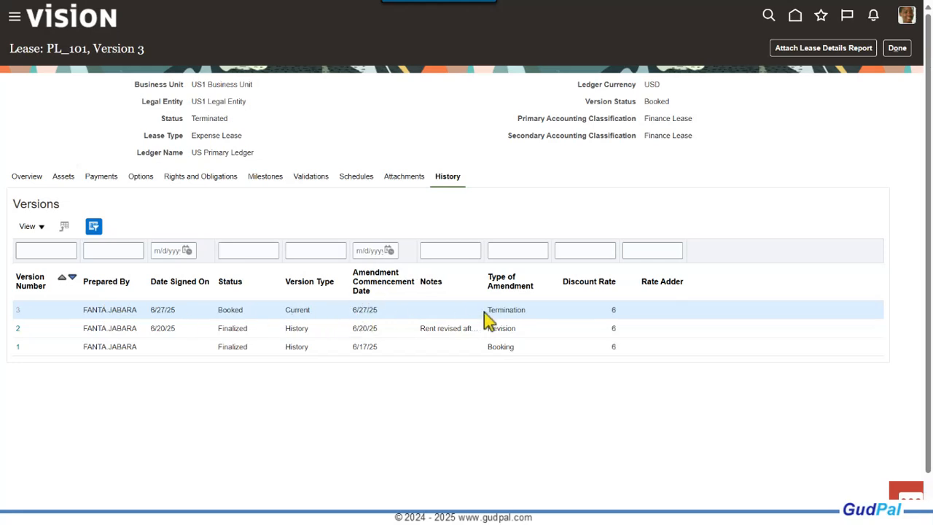
pyautogui.moveTo(489, 309); pyautogui.dragTo(552, 318)
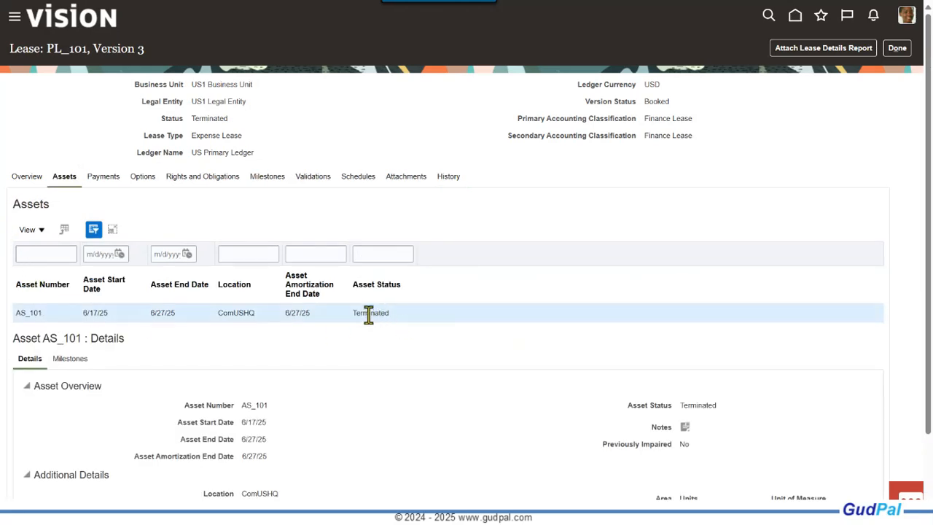
pyautogui.click(899, 51)
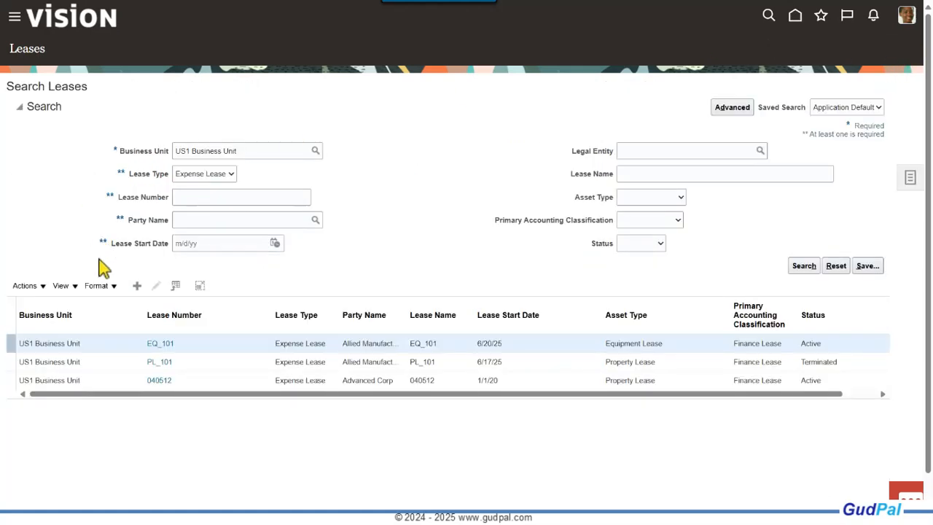
# - Refresh the lease search results and examine the available actions and the status for lease PL_101
pyautogui.click(28, 287)
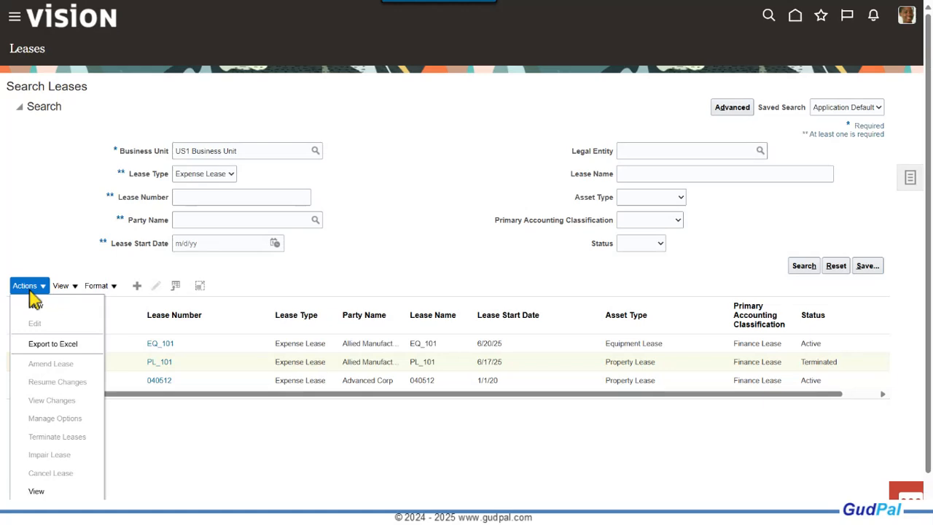
pyautogui.click(143, 261)
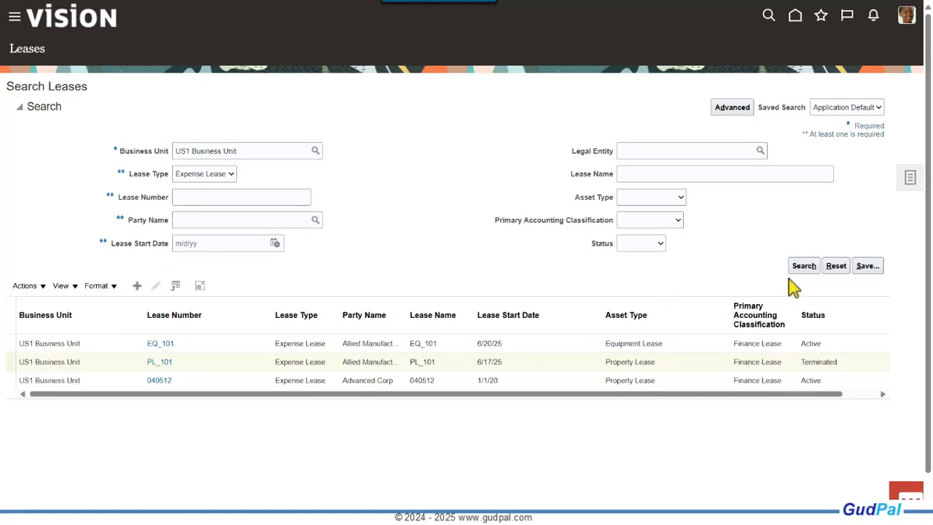
pyautogui.click(805, 267)
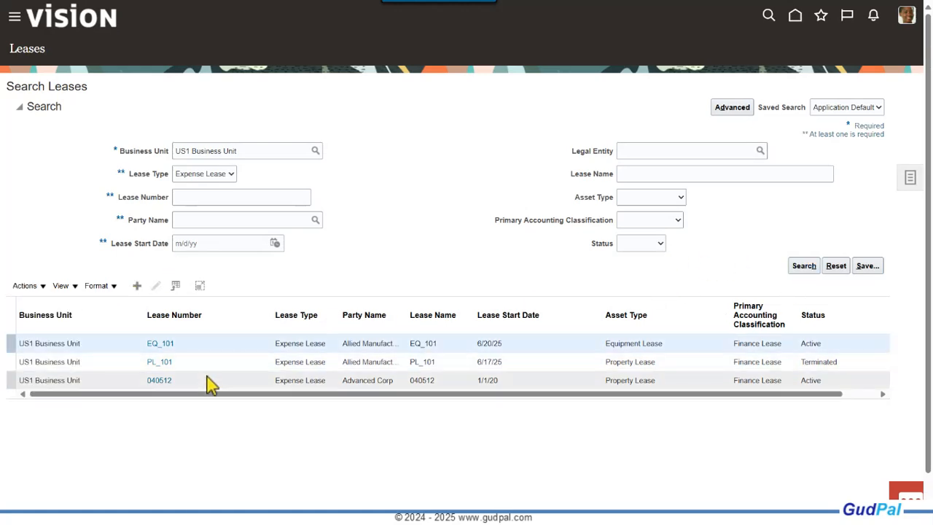
pyautogui.click(41, 289)
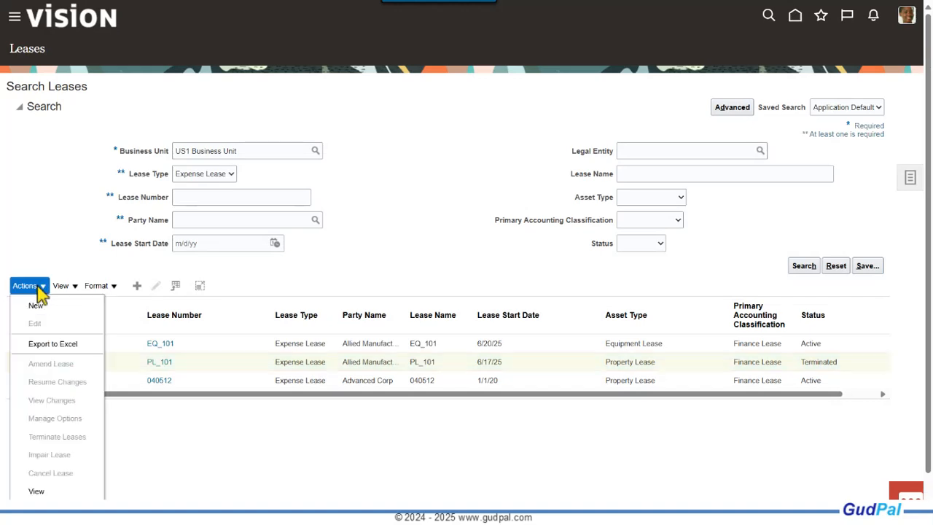
pyautogui.click(37, 288)
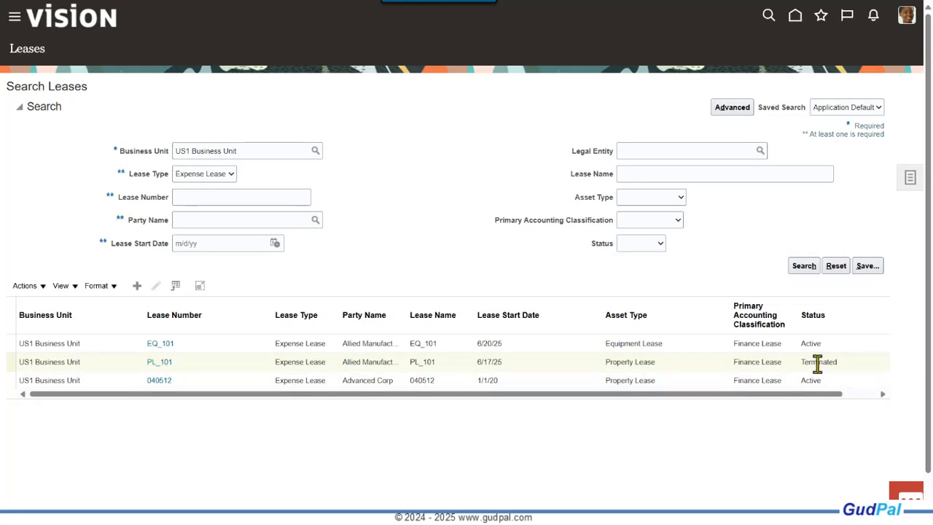
pyautogui.moveTo(803, 364); pyautogui.dragTo(834, 361)
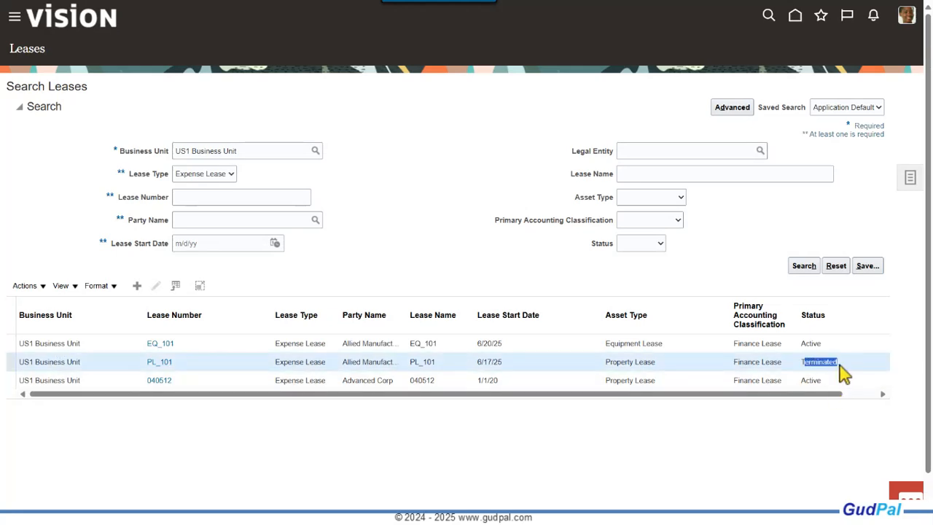
pyautogui.click(809, 364)
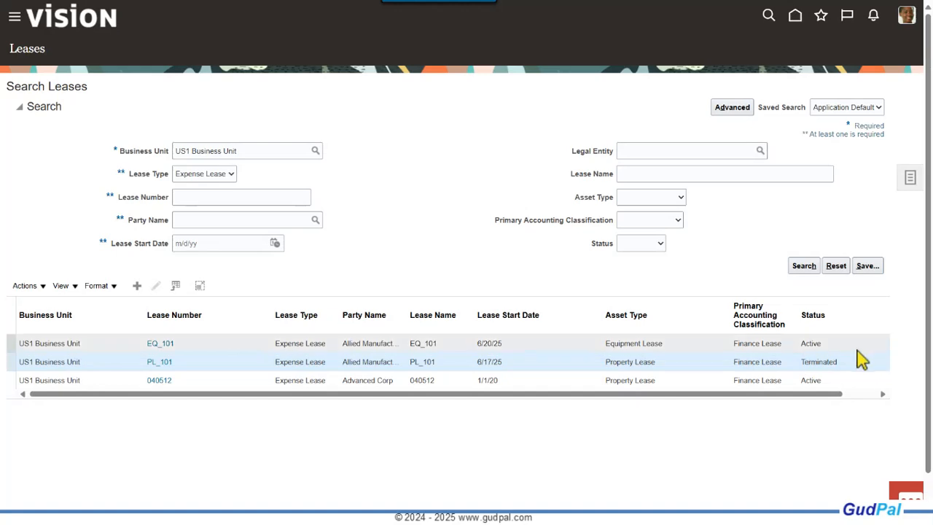